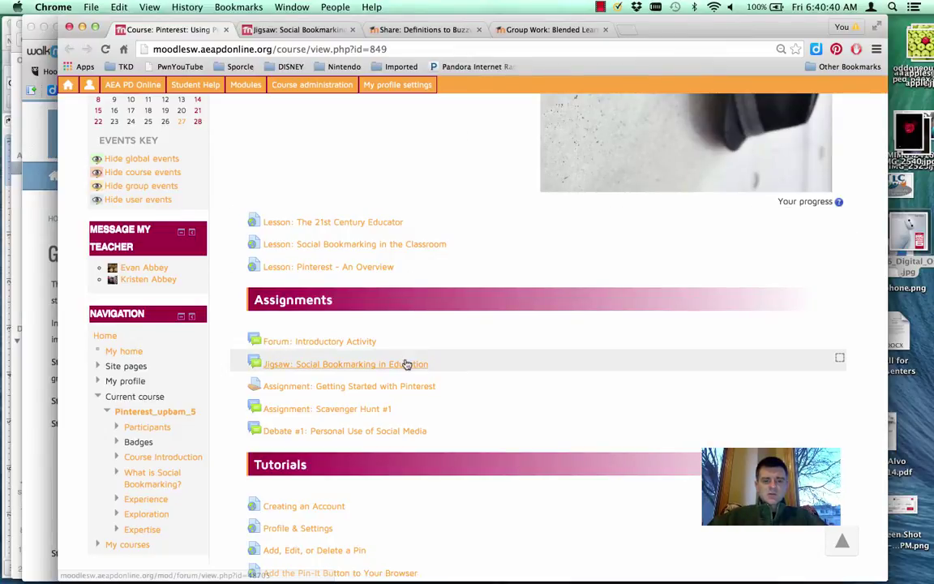
# Step: Open the forum Debate #1: Personal Use of Social Media and read its opening debate topic
pyautogui.click(289, 434)
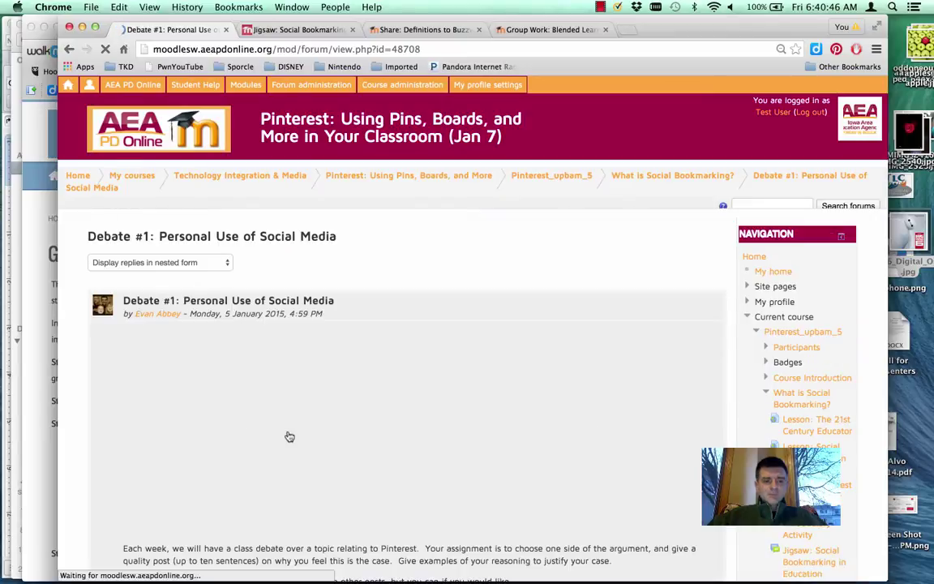
pyautogui.scroll(-4, 289, 437)
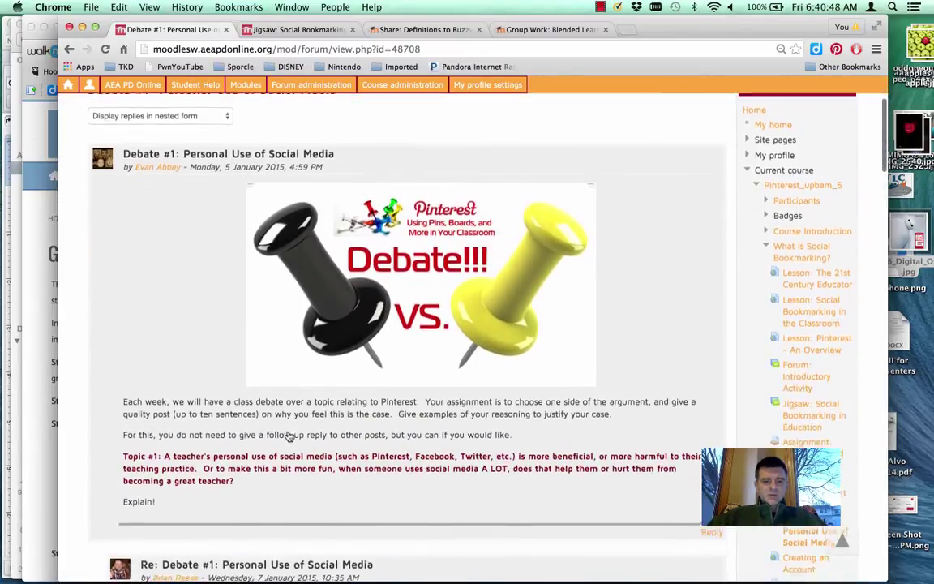
pyautogui.scroll(-1, 289, 436)
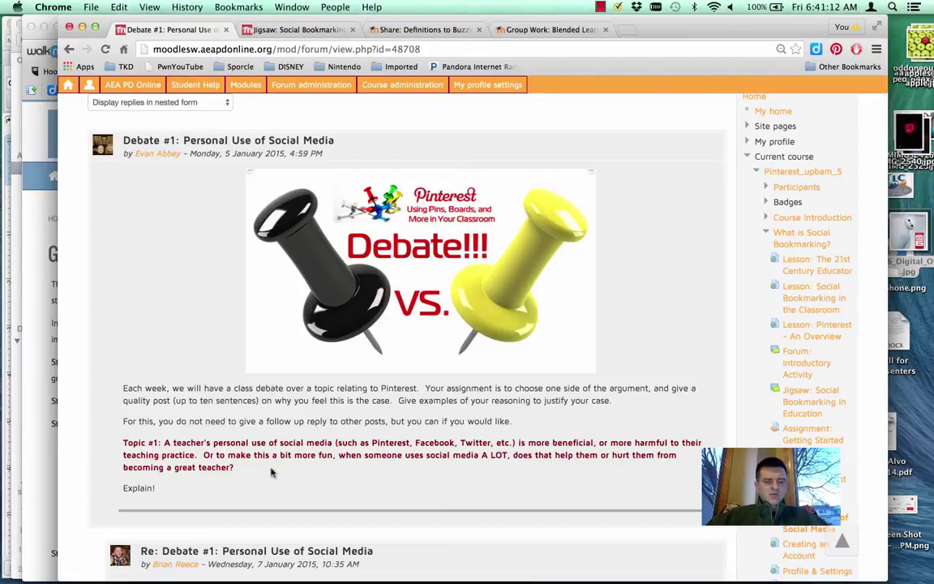
pyautogui.scroll(-1, 312, 498)
# Step: Examine the participants' replies in the Debate #1 discussion and return to the opening post
pyautogui.scroll(-8, 312, 498)
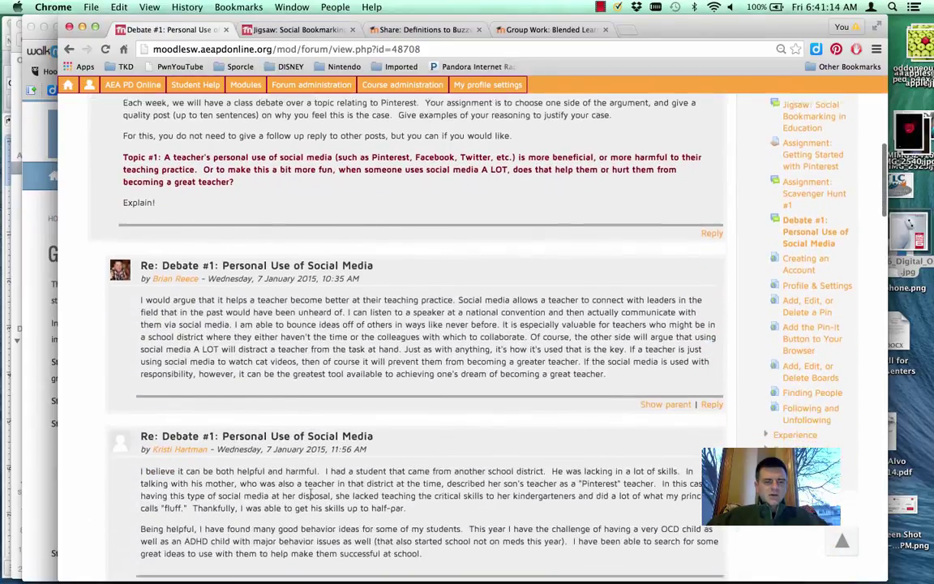
pyautogui.scroll(-2, 311, 496)
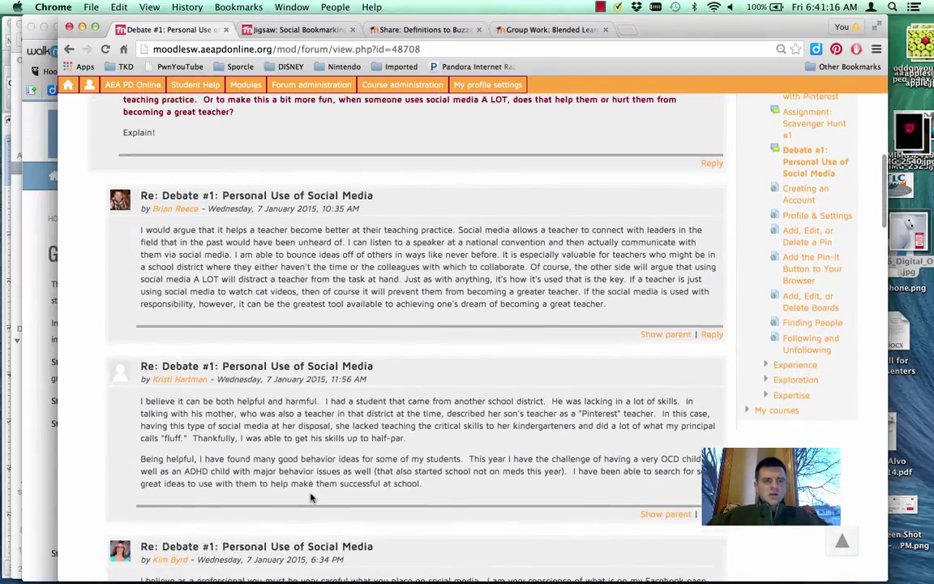
pyautogui.scroll(1, 312, 498)
pyautogui.scroll(-1, 311, 498)
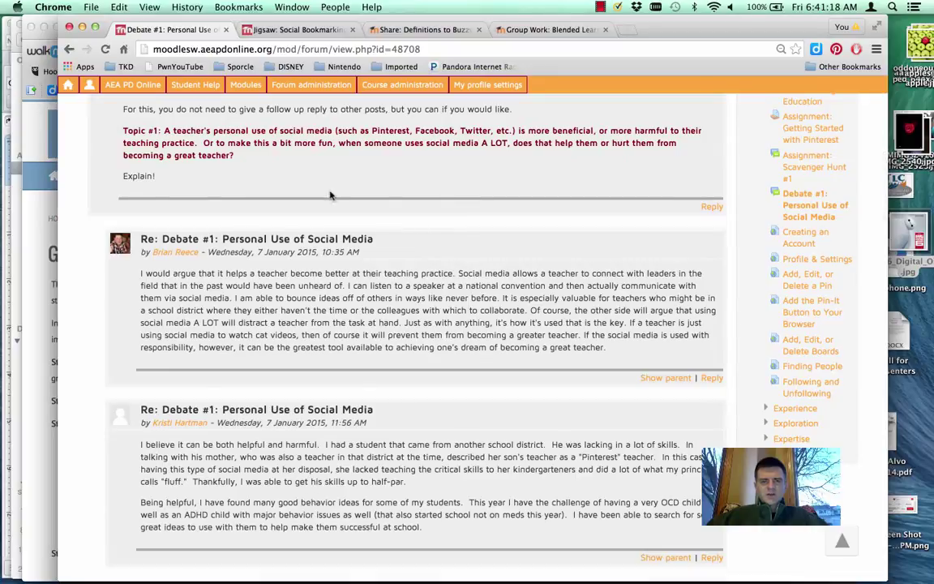
pyautogui.scroll(-10, 325, 442)
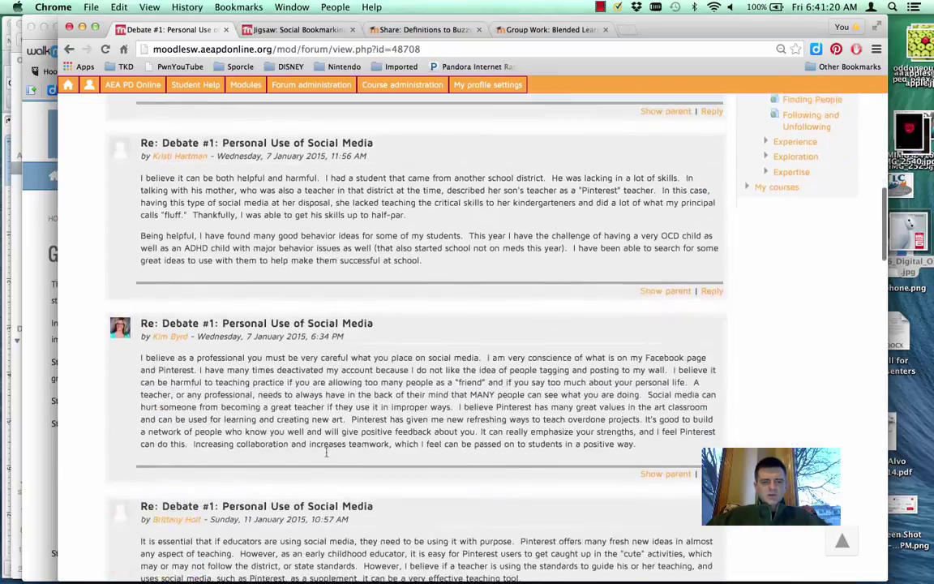
pyautogui.scroll(-2, 326, 454)
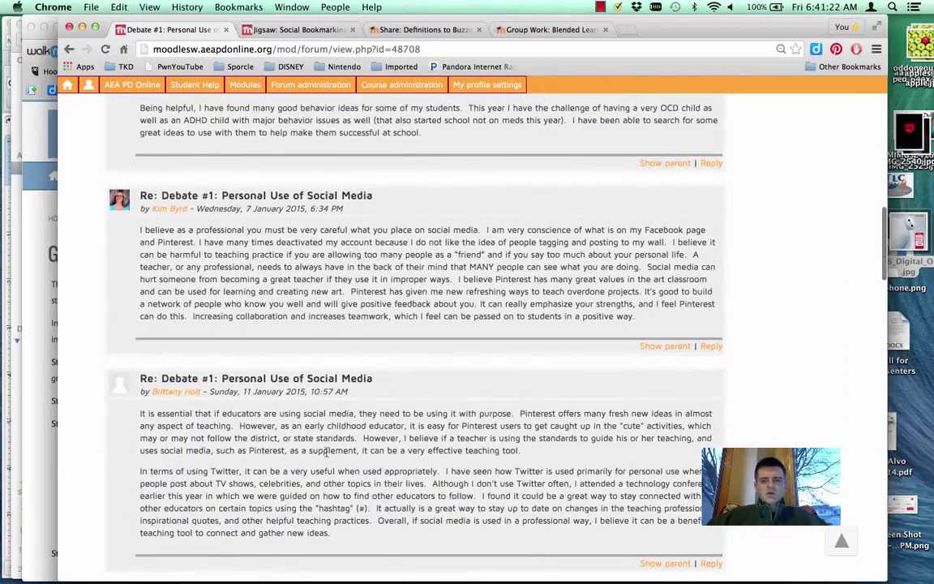
pyautogui.scroll(-3, 326, 453)
pyautogui.scroll(20, 326, 453)
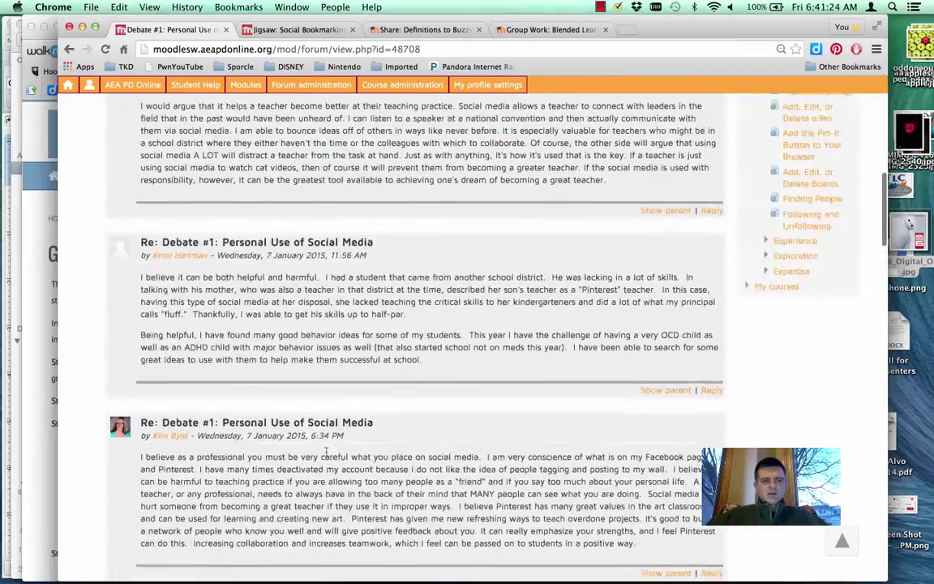
pyautogui.scroll(1, 326, 453)
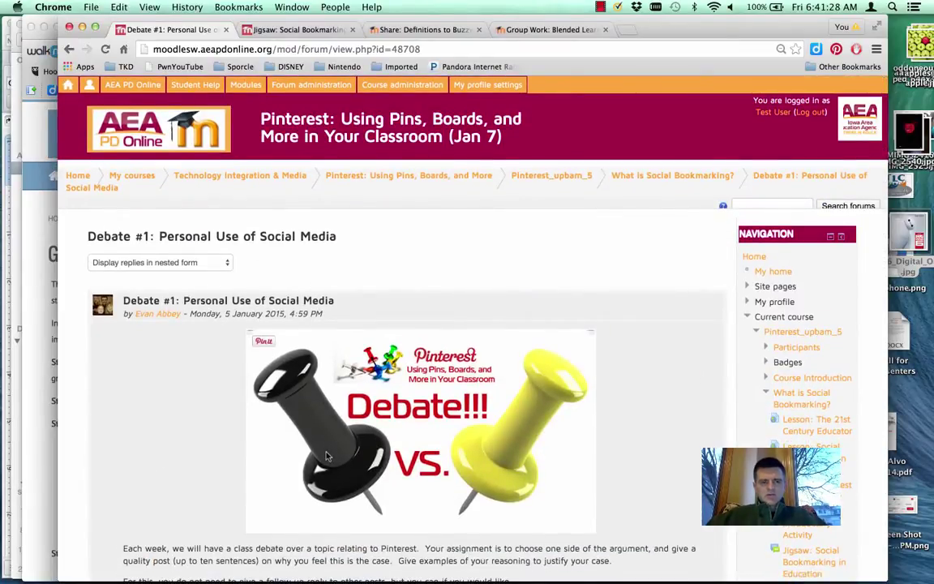
# Step: Switch to Firefox and open the Debate #1: Personal Use of Social Media forum's settings for editing
pyautogui.press('super+Tab')
pyautogui.press('super+Tab')
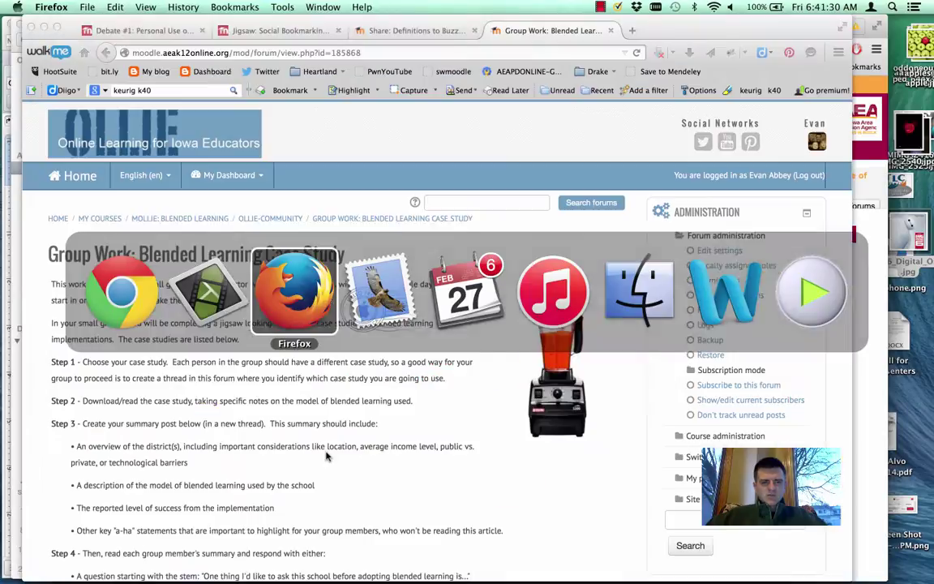
pyautogui.click(149, 33)
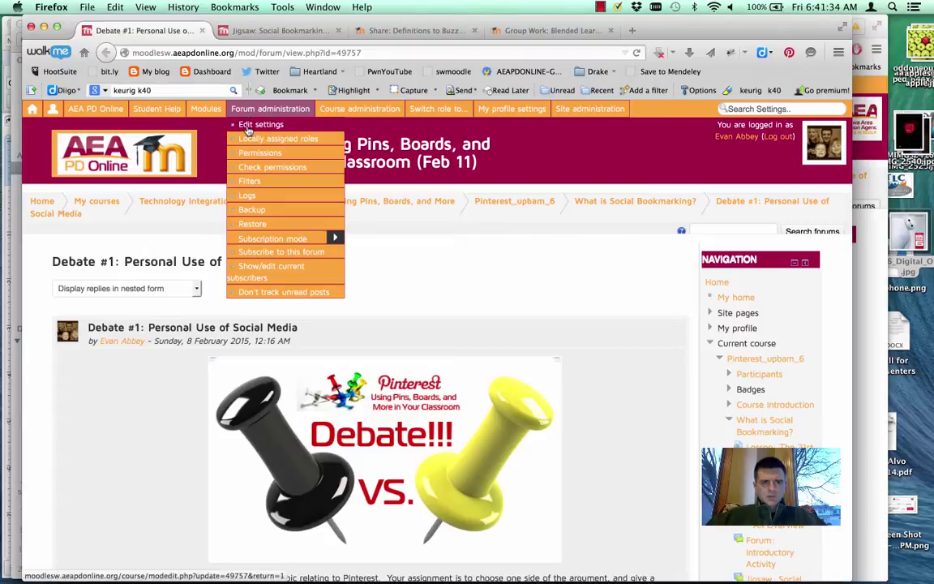
pyautogui.click(248, 127)
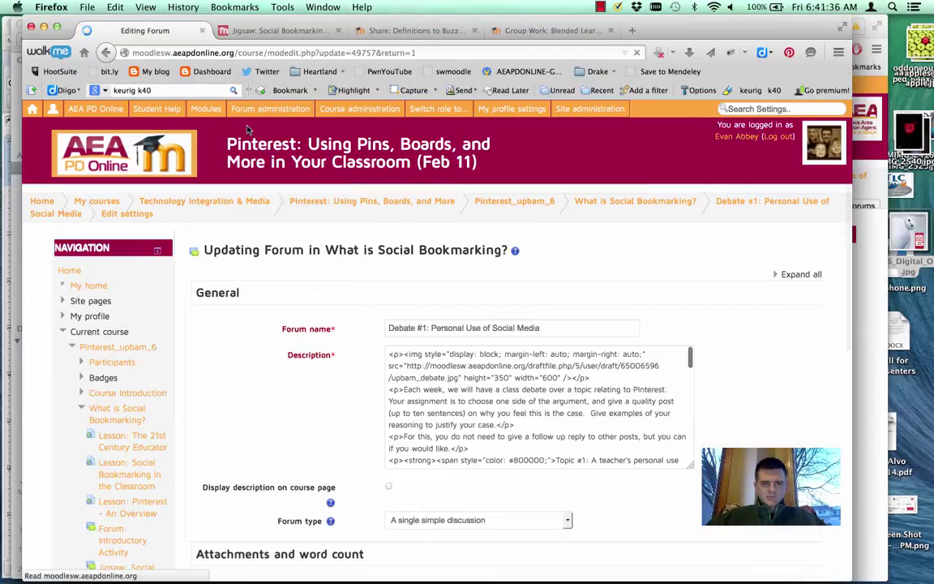
# Step: Review the forum's name and description, including the debate image, instructions and Topic #1 question
pyautogui.scroll(-3, 280, 397)
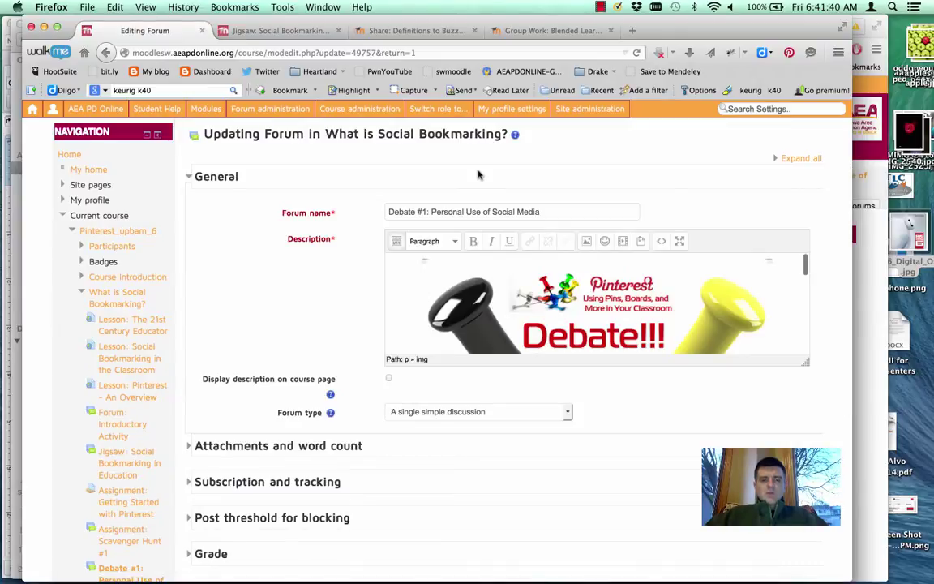
pyautogui.moveTo(524, 299)
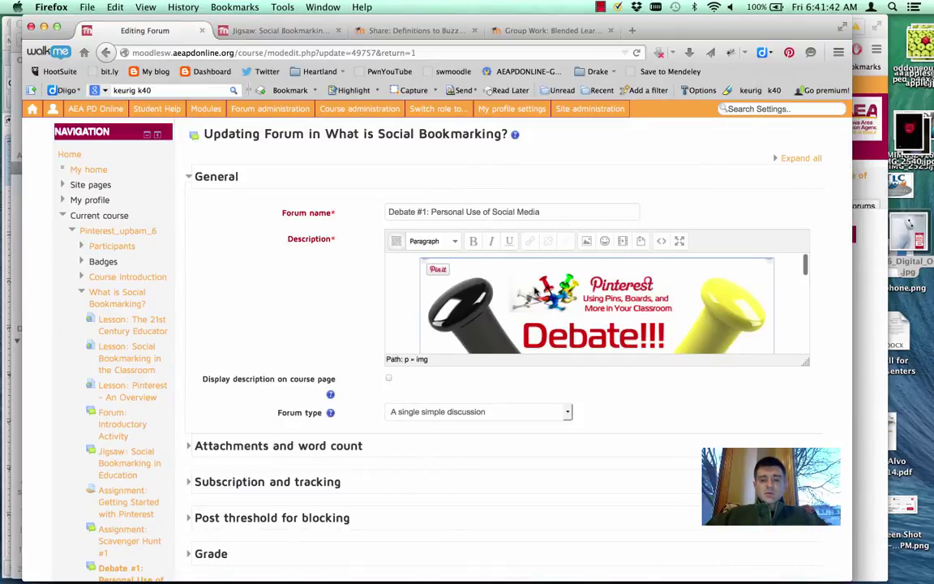
pyautogui.scroll(-5, 524, 299)
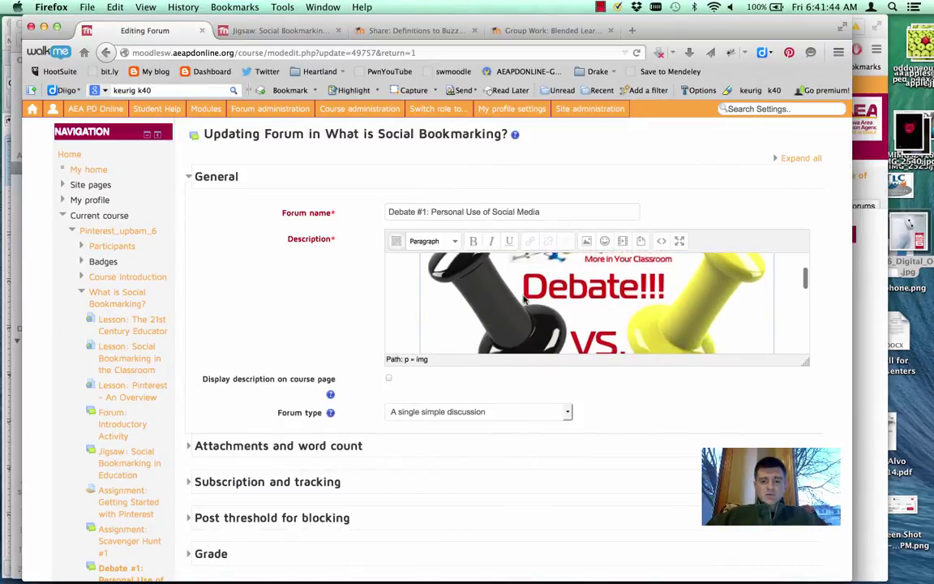
pyautogui.scroll(-8, 525, 299)
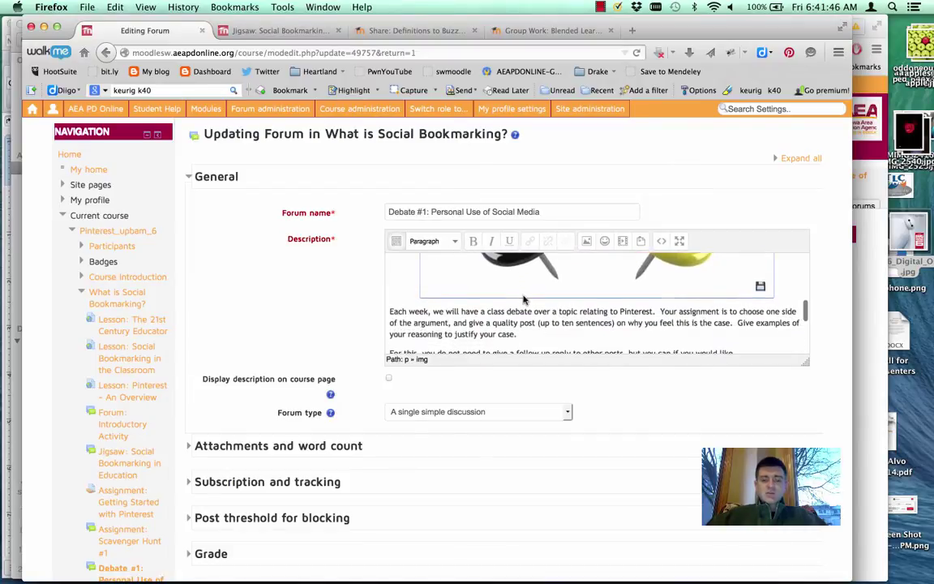
pyautogui.scroll(3, 525, 300)
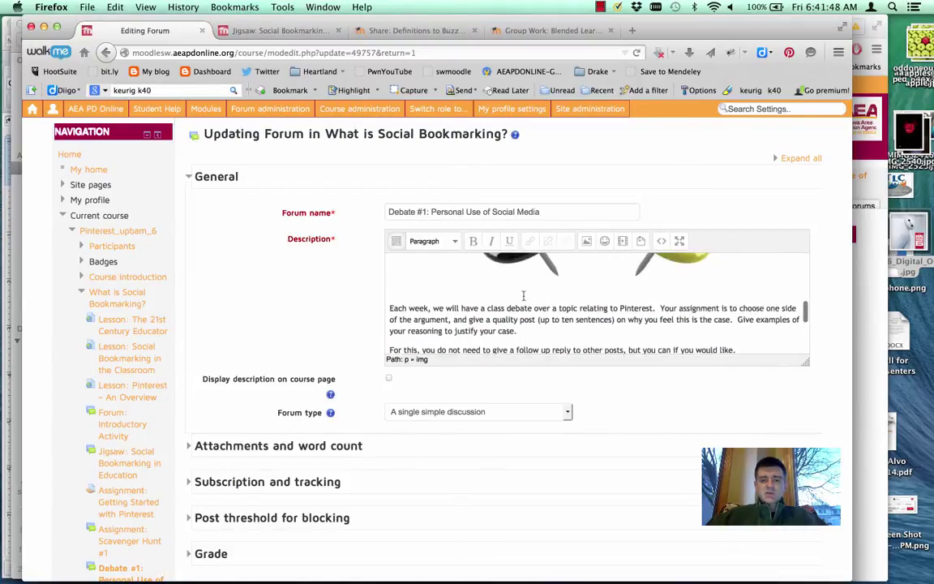
pyautogui.scroll(-5, 524, 299)
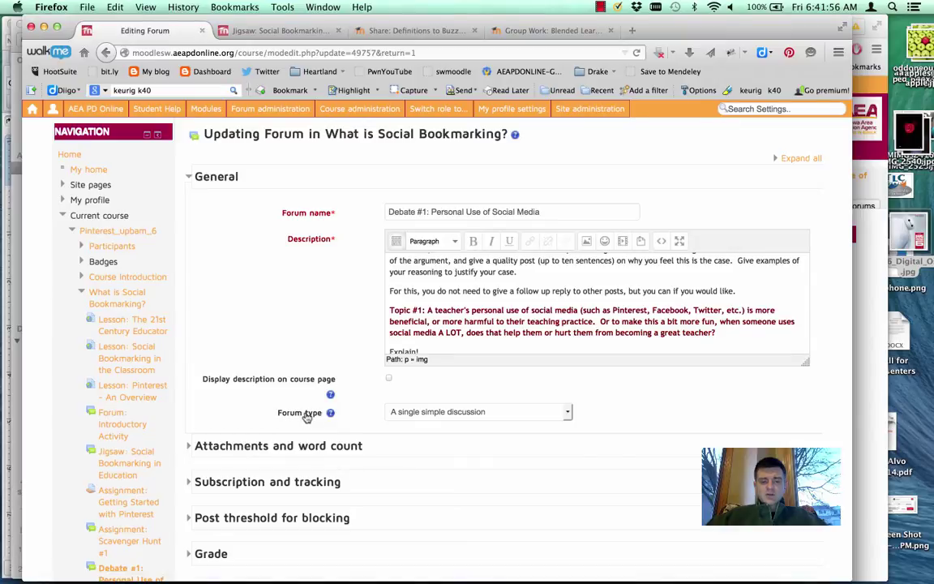
# Step: Choose A single simple discussion as the forum type and read the help explaining the forum types
pyautogui.click(402, 414)
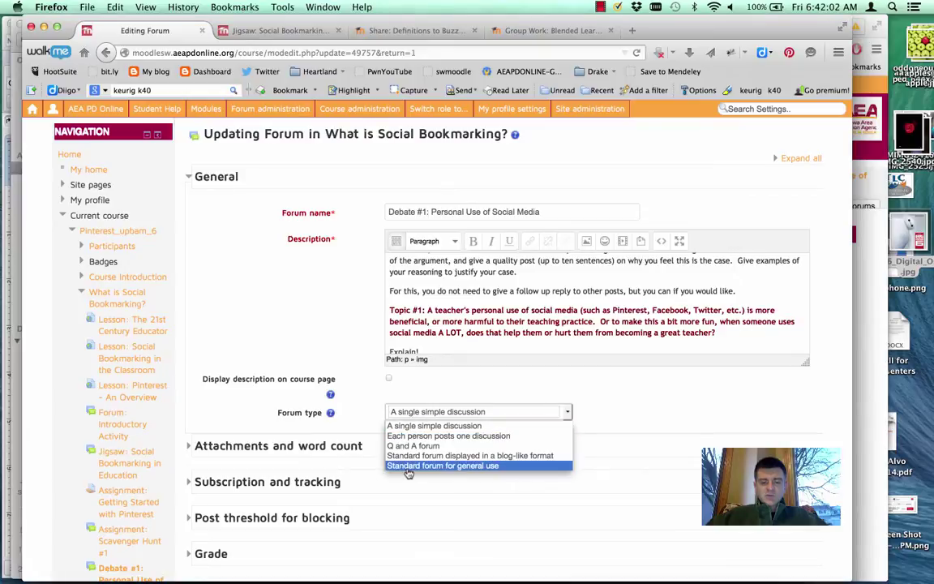
pyautogui.click(392, 429)
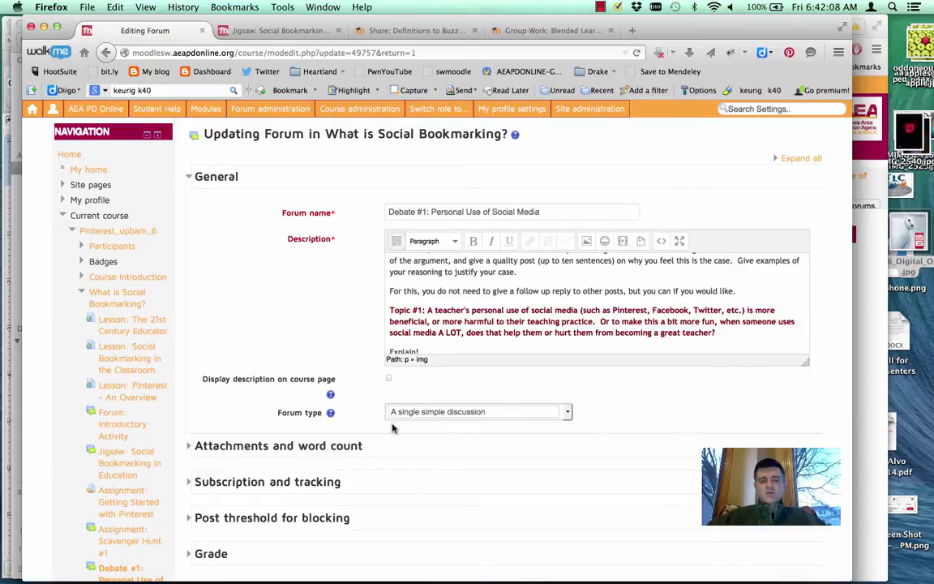
pyautogui.click(330, 414)
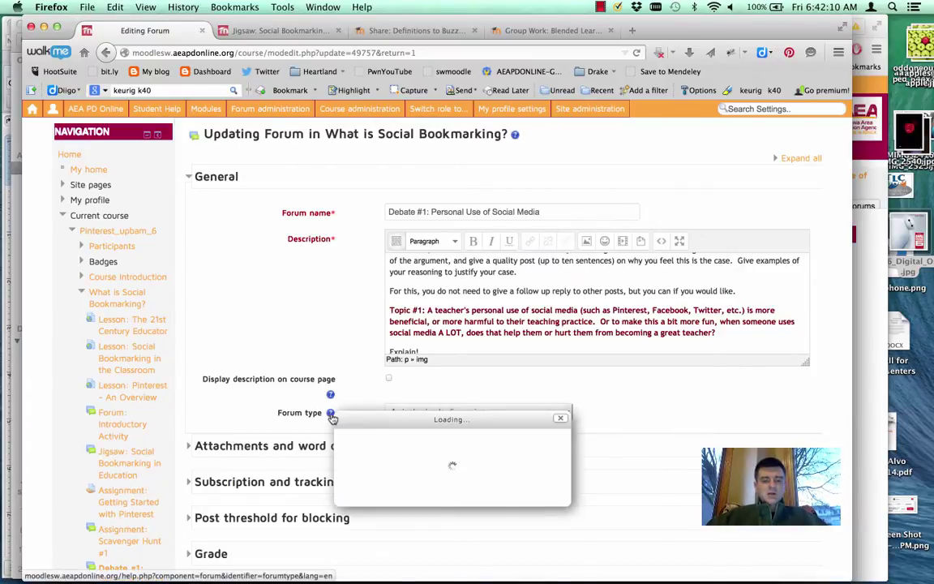
pyautogui.moveTo(374, 421); pyautogui.dragTo(369, 301)
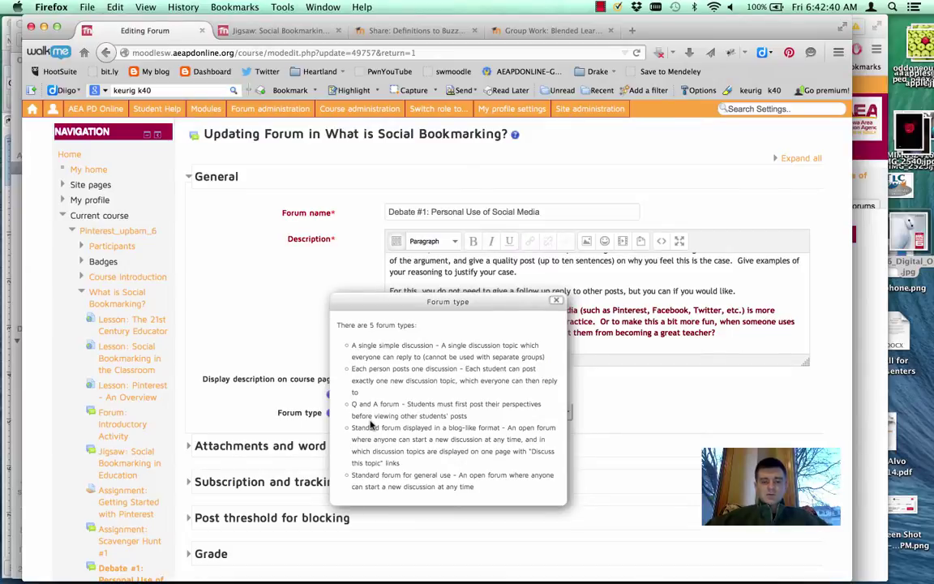
pyautogui.click(556, 300)
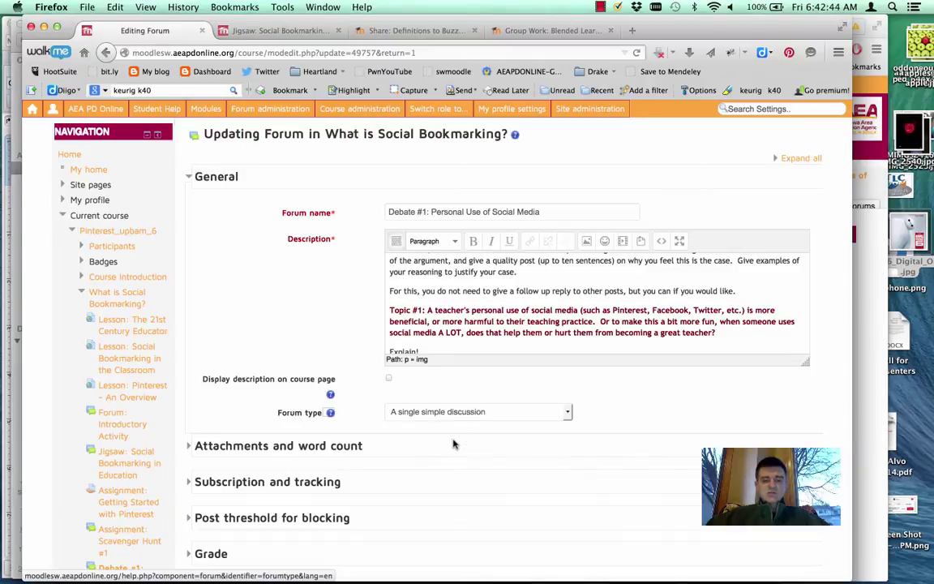
pyautogui.scroll(-5, 454, 443)
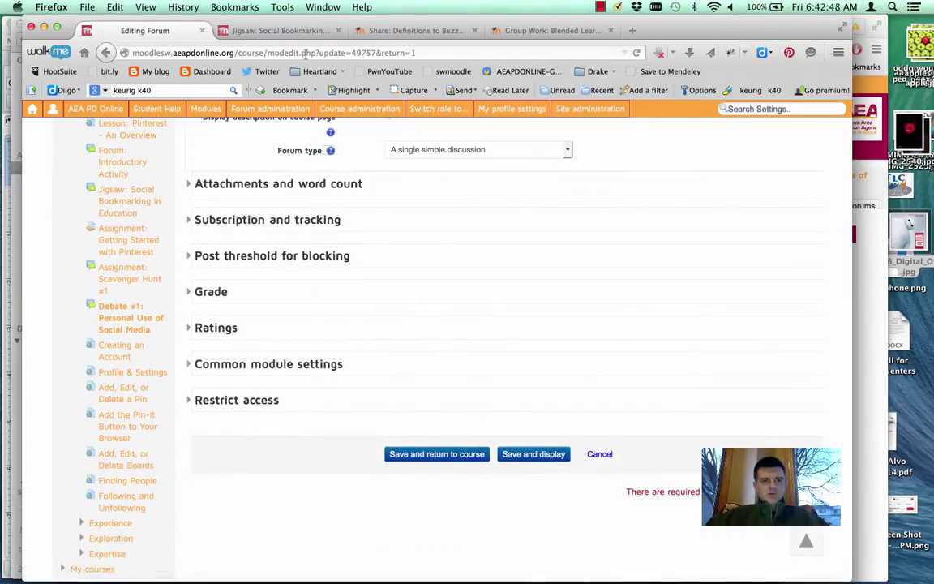
# Step: Switch to Chrome and examine the Jigsaw: Social Bookmarking in Education forum's instructions, article links and discussion threads
pyautogui.press('super+Tab')
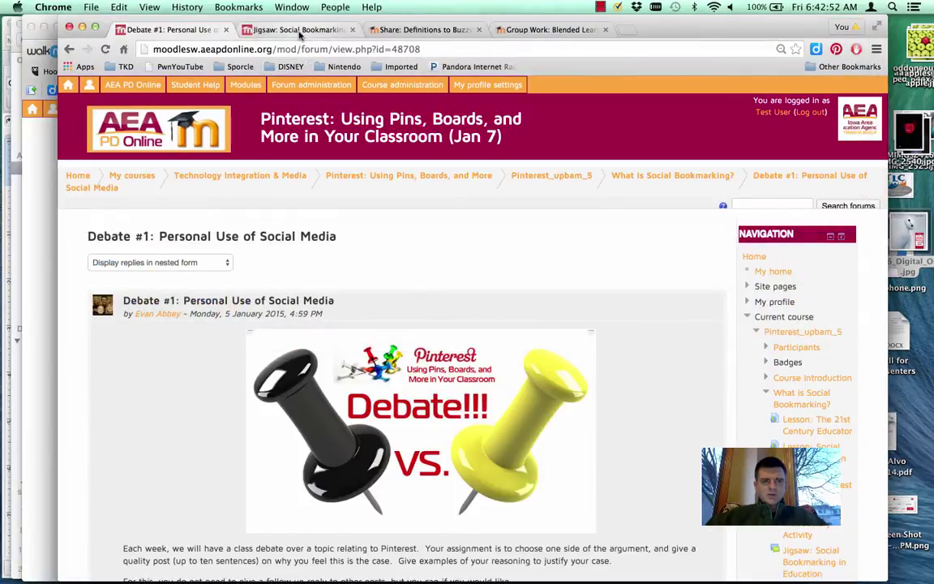
pyautogui.click(271, 31)
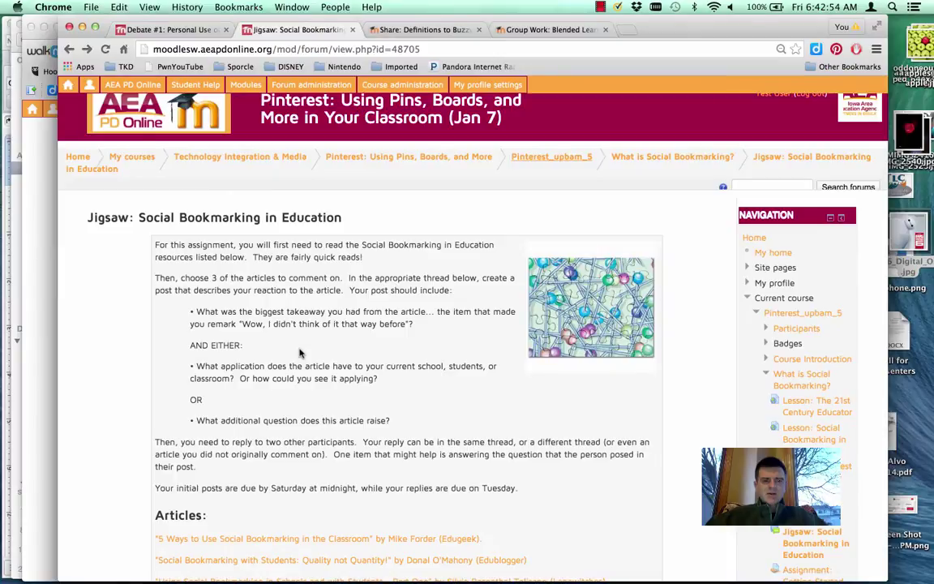
pyautogui.scroll(-3, 300, 353)
pyautogui.scroll(-2, 300, 353)
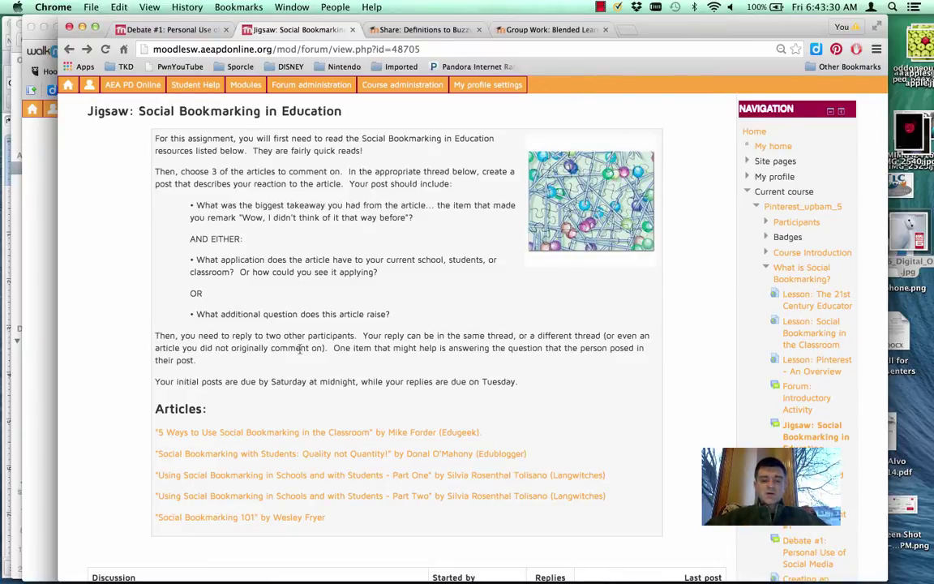
pyautogui.scroll(-1, 366, 380)
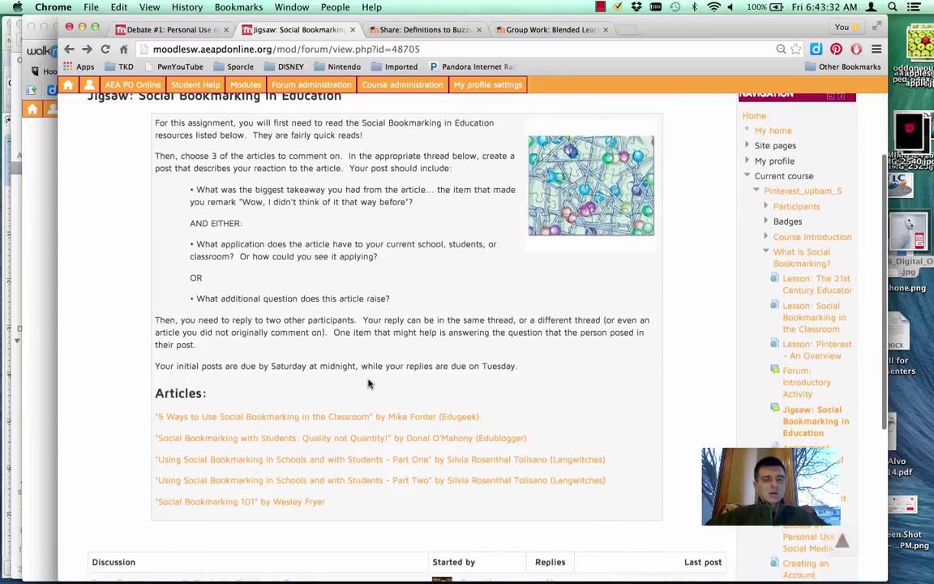
pyautogui.scroll(-4, 369, 384)
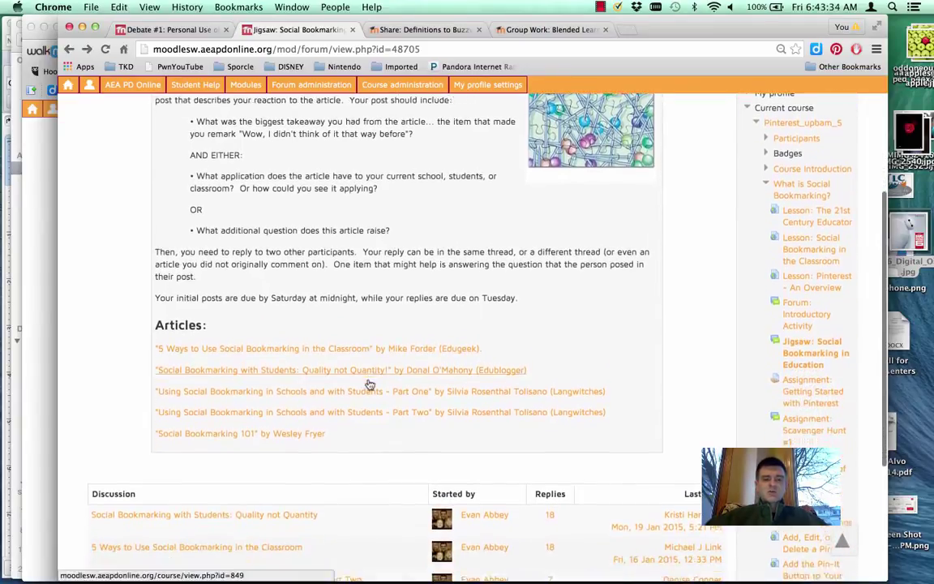
pyautogui.scroll(-5, 368, 384)
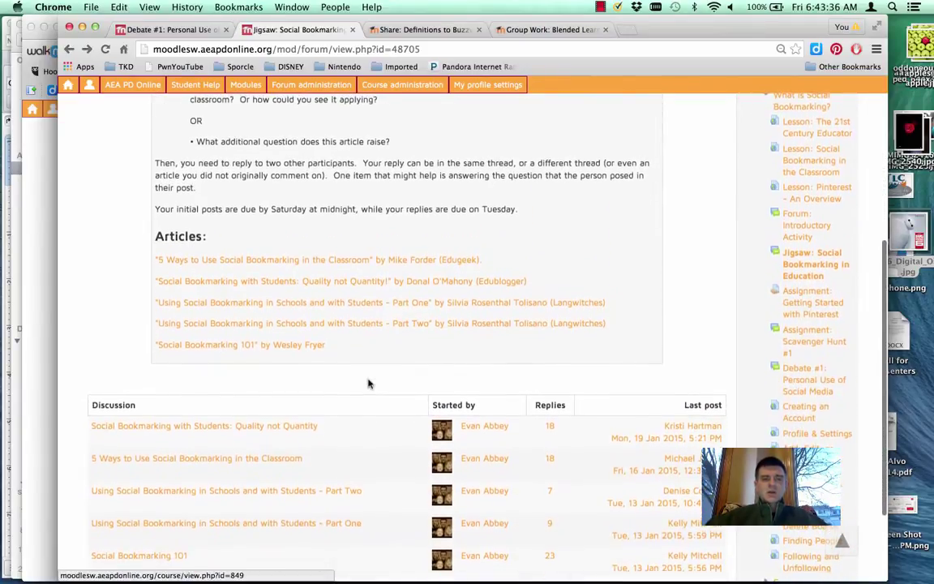
pyautogui.scroll(-3, 369, 384)
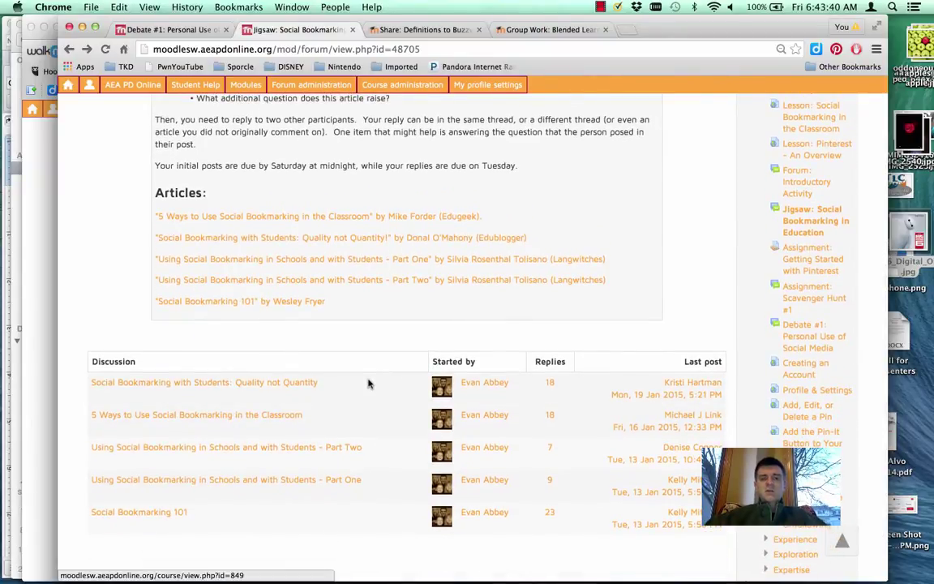
pyautogui.scroll(-4, 368, 384)
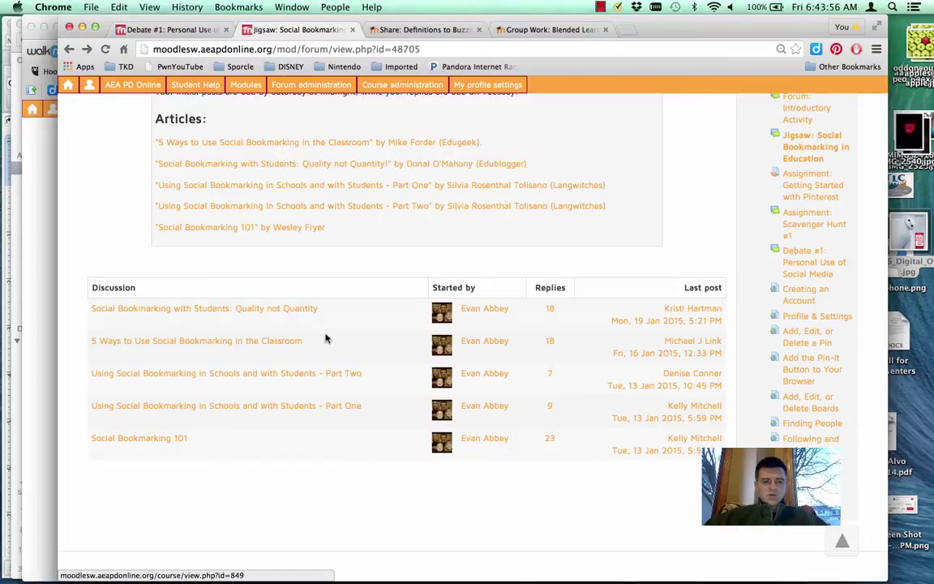
# Step: Open the Social Bookmarking with Students: Quality not Quantity discussion and examine its reflection prompt and the nested replies
pyautogui.click(303, 309)
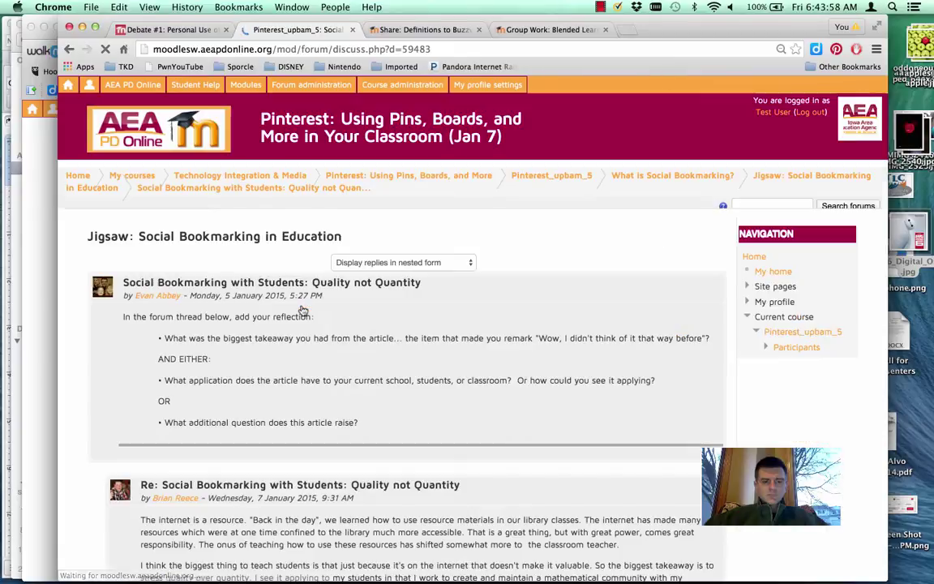
pyautogui.scroll(-1, 395, 442)
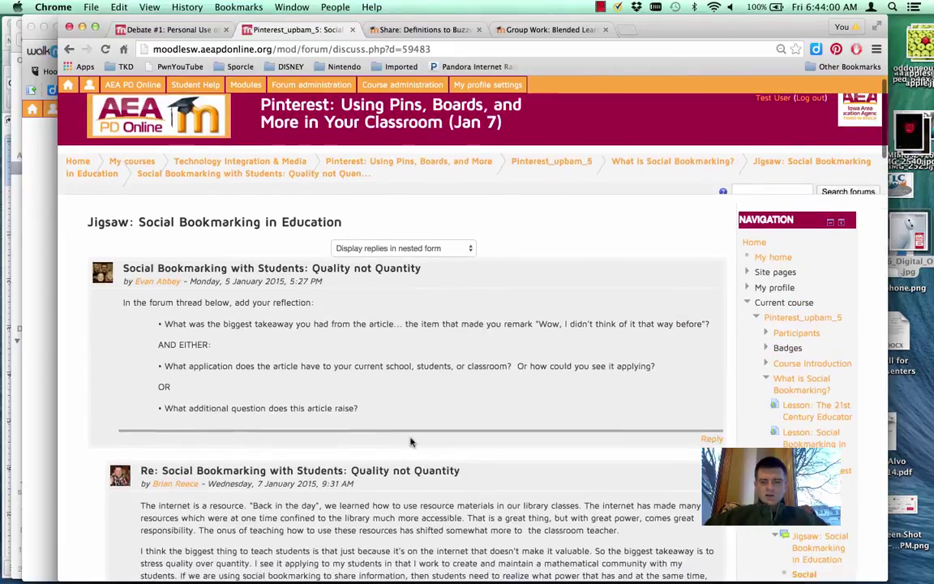
pyautogui.scroll(-5, 602, 532)
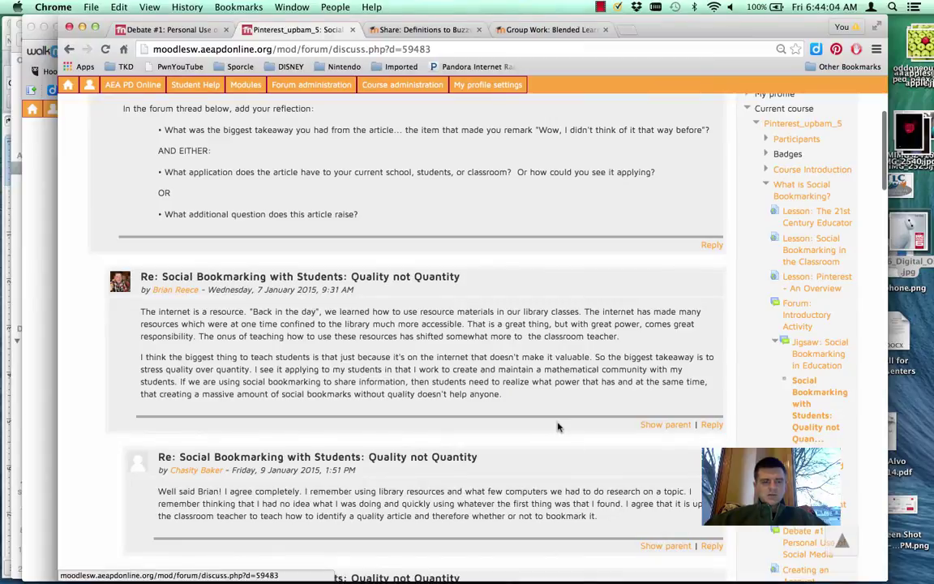
pyautogui.scroll(2, 616, 535)
pyautogui.scroll(-3, 568, 526)
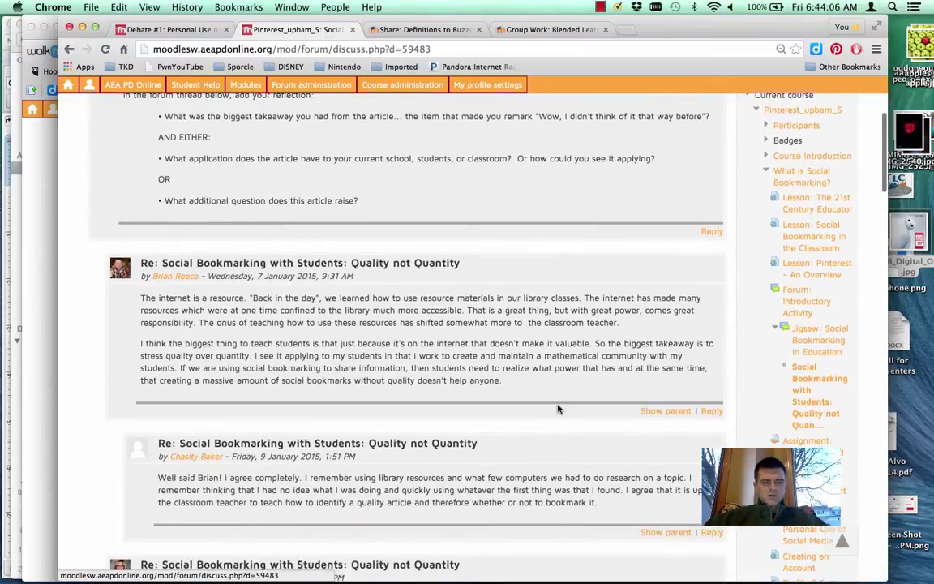
pyautogui.scroll(3, 558, 406)
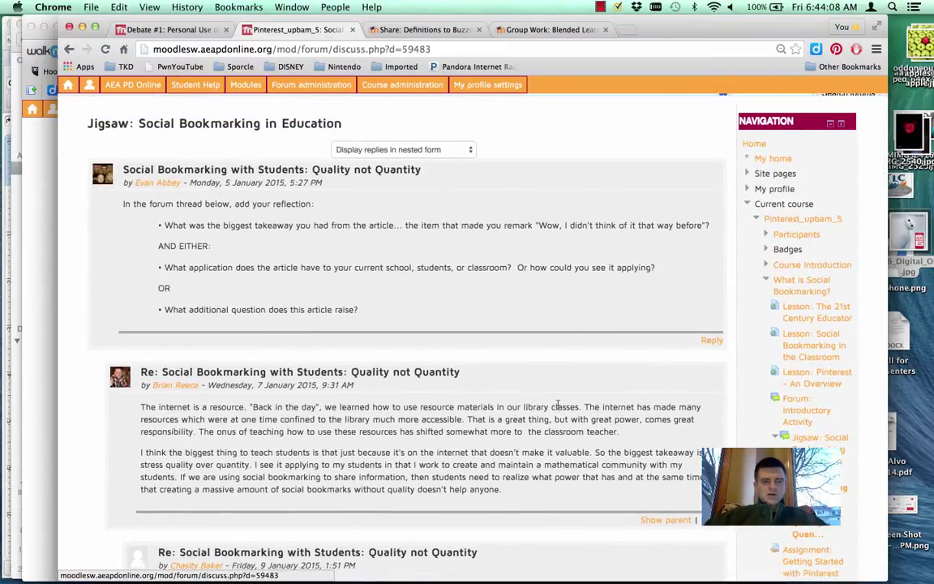
pyautogui.scroll(2, 559, 406)
pyautogui.scroll(2, 558, 409)
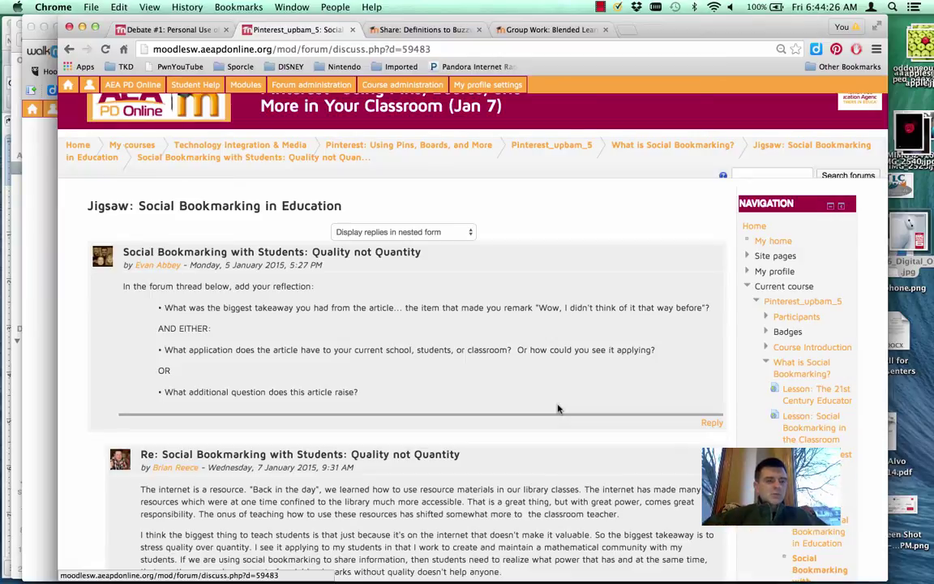
# Step: Switch to Firefox and open the Jigsaw: Social Bookmarking in Education forum's settings to check its forum type
pyautogui.click(47, 319)
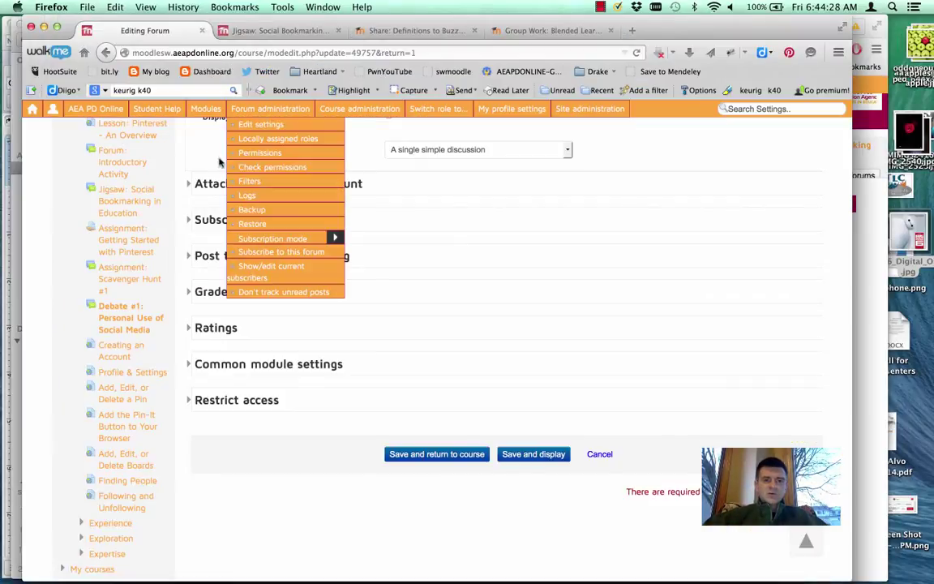
pyautogui.click(284, 31)
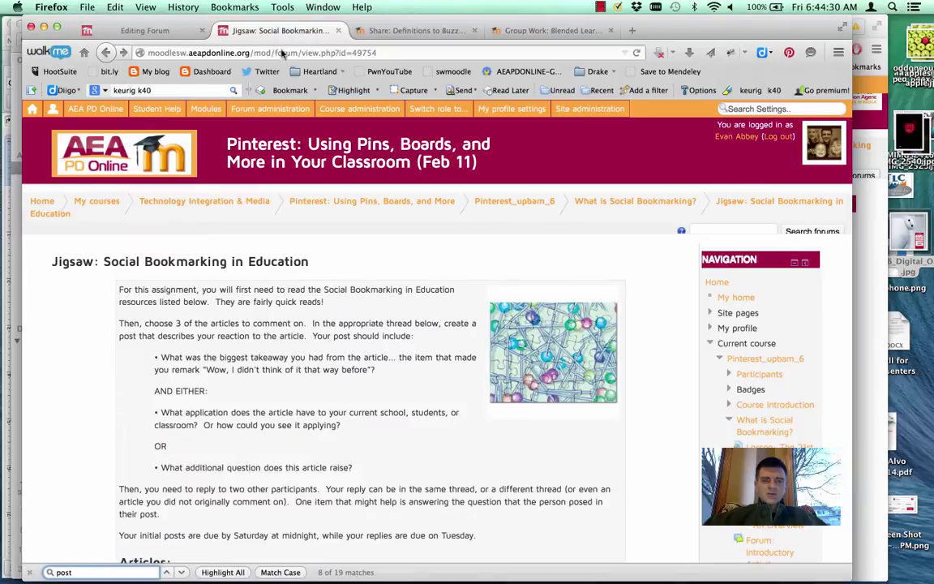
pyautogui.moveTo(275, 106)
pyautogui.click(266, 125)
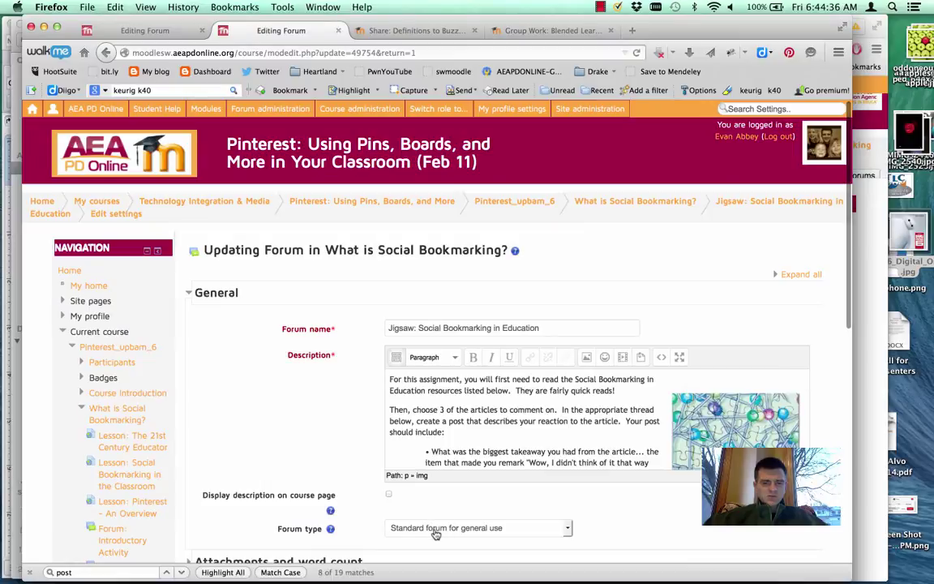
# Step: Leave the settings without saving, open the Jigsaw forum's permissions and review the roles allowed for each capability
pyautogui.moveTo(239, 110)
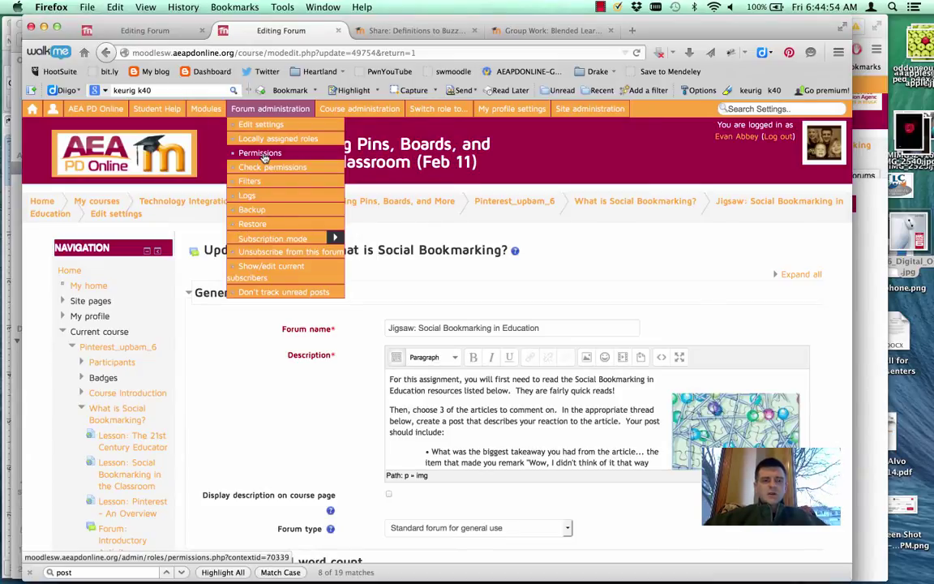
pyautogui.click(261, 153)
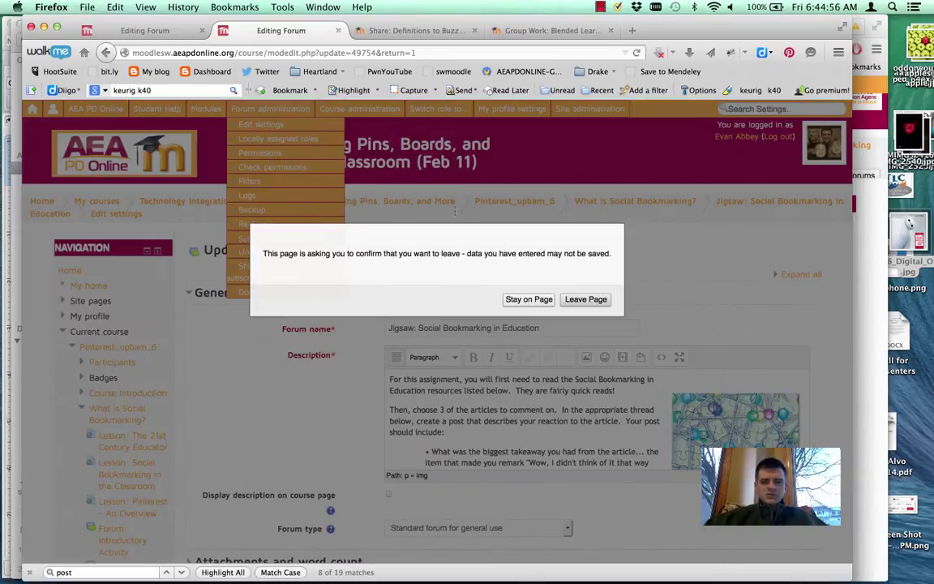
pyautogui.click(599, 301)
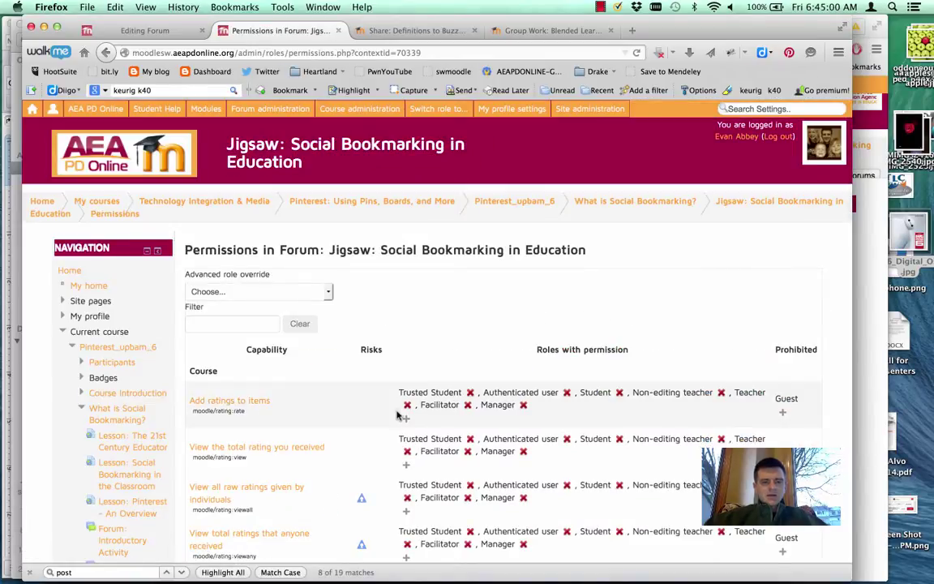
pyautogui.scroll(-2, 396, 414)
pyautogui.scroll(-5, 396, 414)
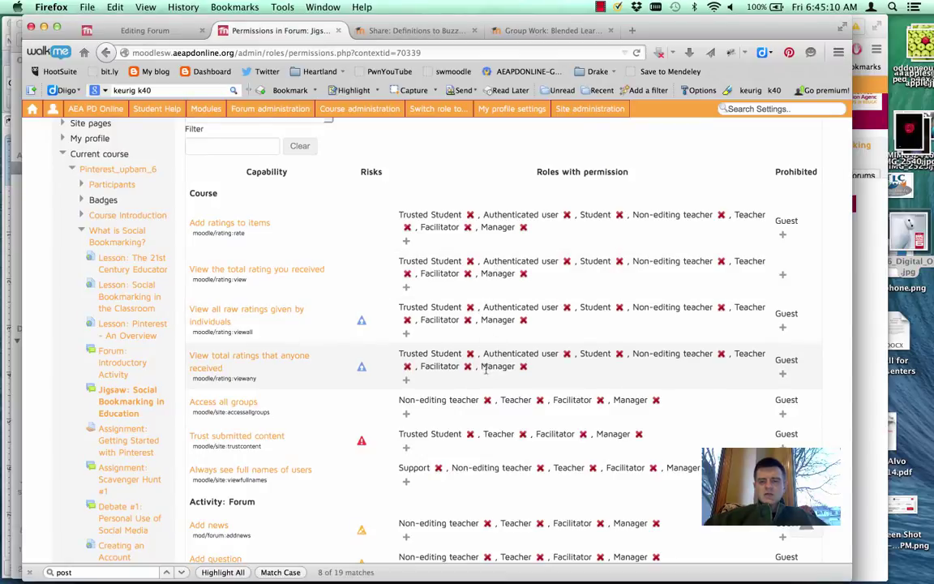
pyautogui.scroll(-2, 485, 369)
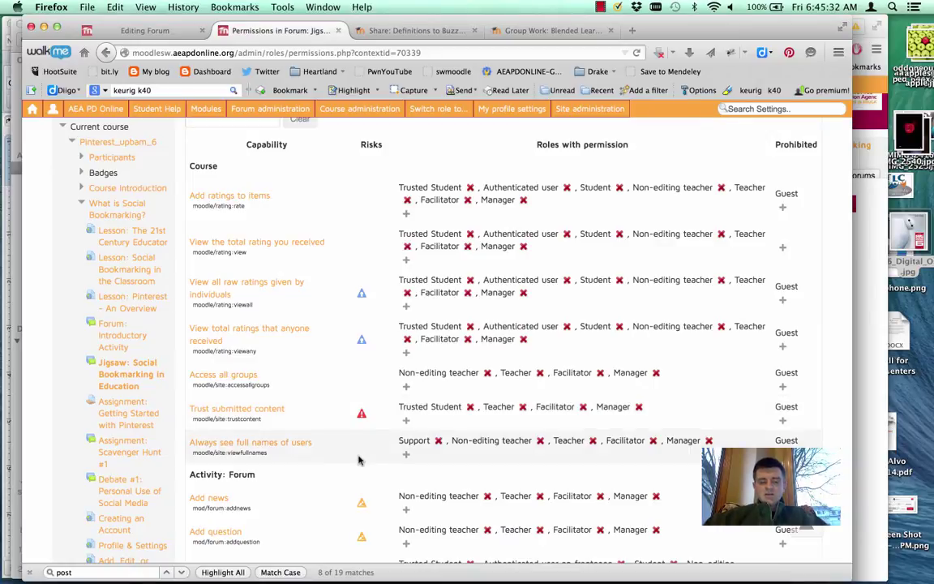
# Step: Search the permissions page for "start new dis" and examine which roles may start new discussions
pyautogui.press('super+f')
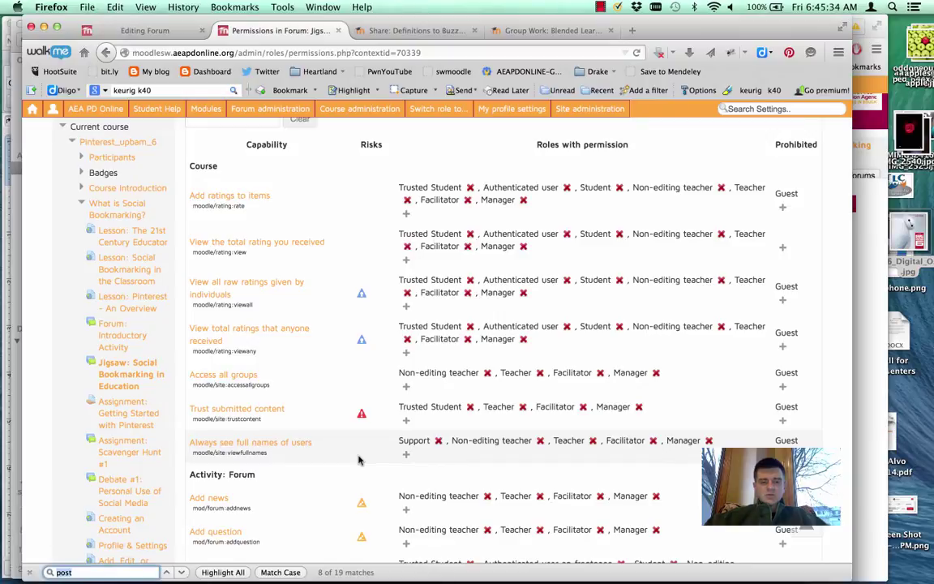
pyautogui.write('star')
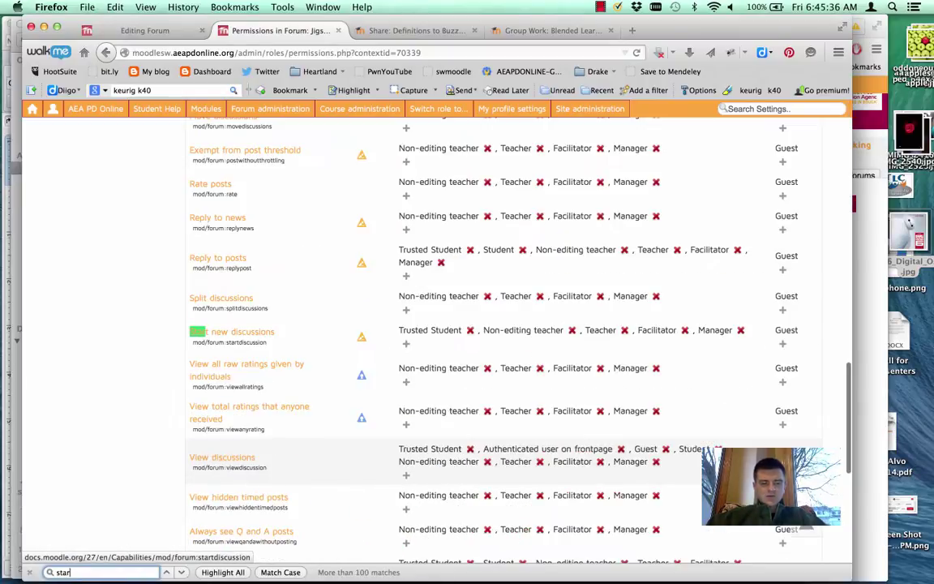
pyautogui.write('t new disucc')
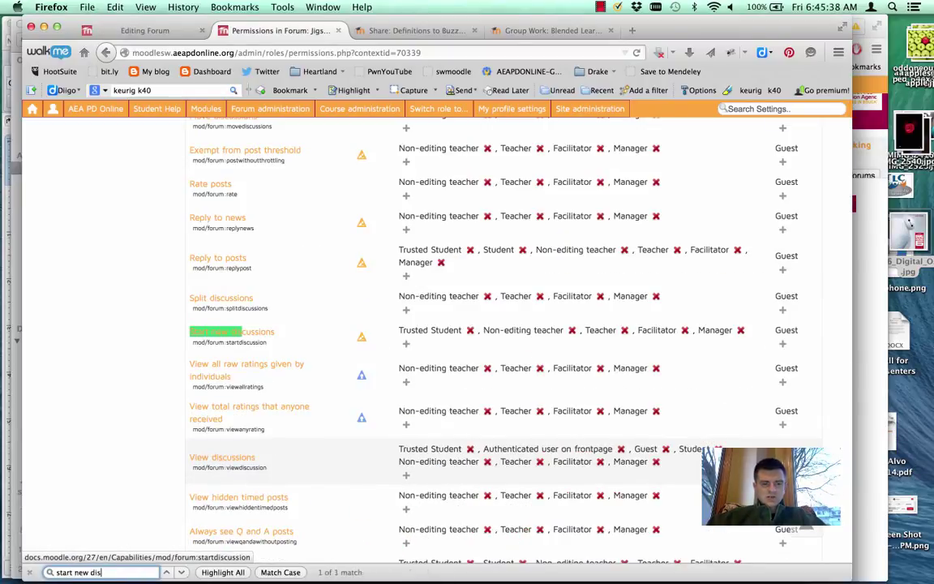
pyautogui.press('BackSpace')
pyautogui.press('BackSpace')
pyautogui.press('BackSpace')
pyautogui.click(135, 344)
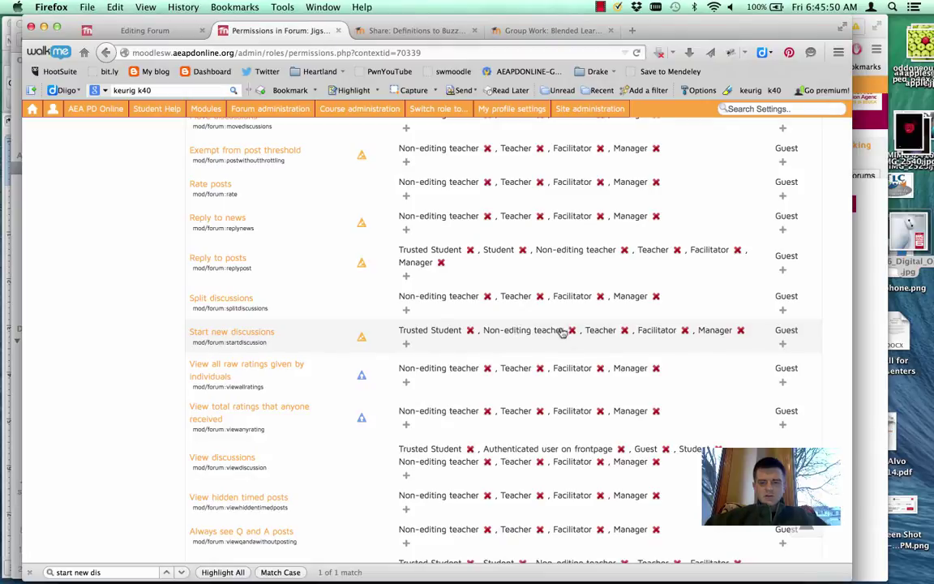
pyautogui.doubleClick(679, 448)
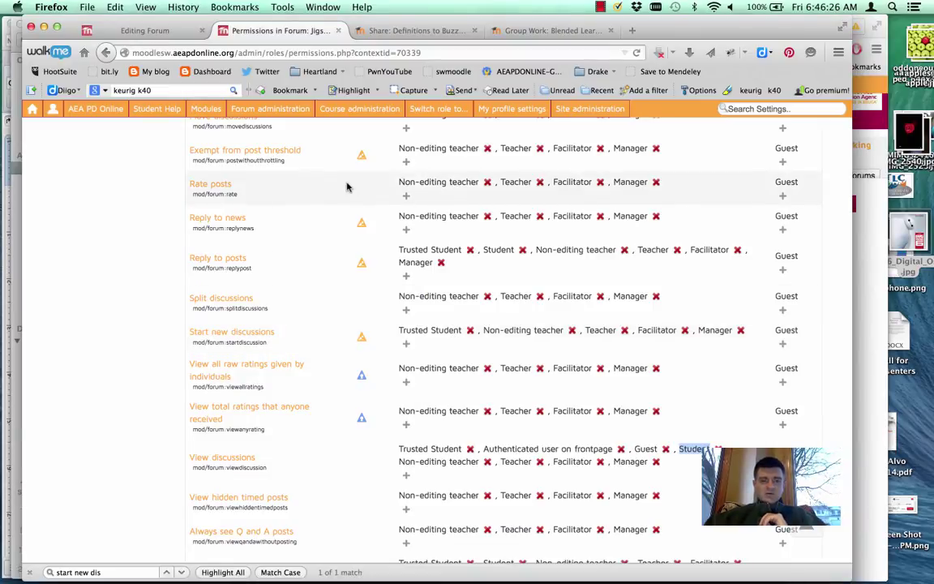
# Step: Open the Jigsaw forum's locally assigned roles and review the roles available to assign
pyautogui.moveTo(270, 109)
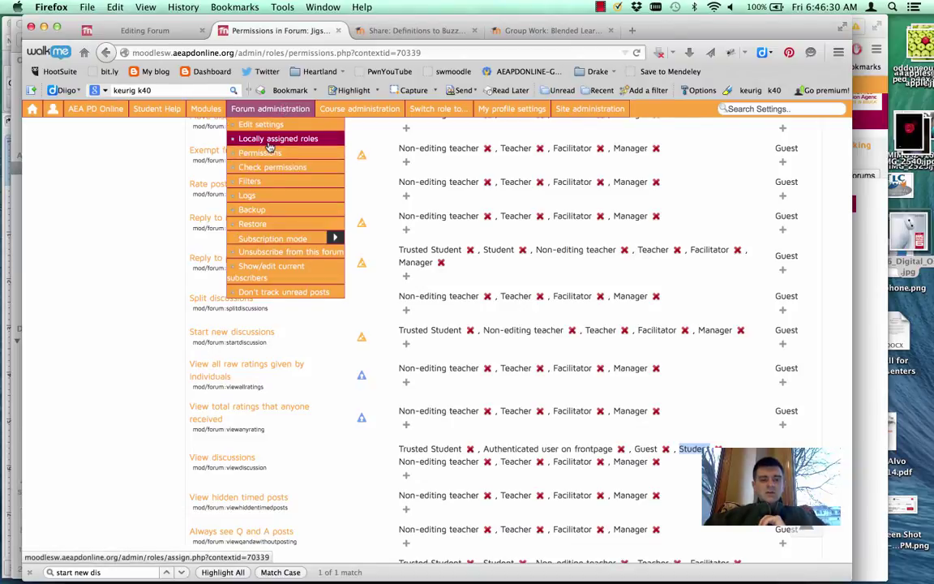
pyautogui.click(270, 142)
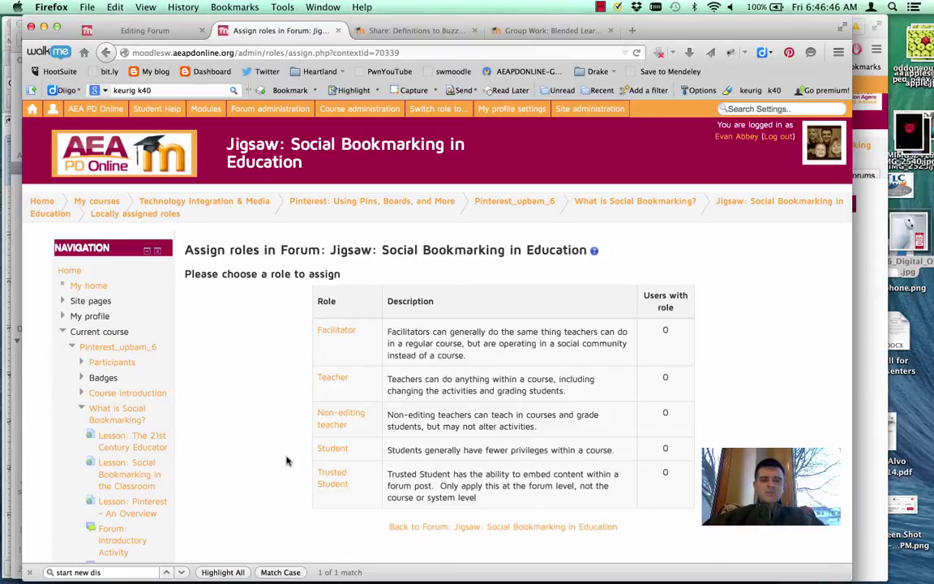
# Step: Switch to Chrome and read the Share: Definitions to Buzzword Terms forum's instructions, terms to define, notice and discussion list
pyautogui.press('super+Tab')
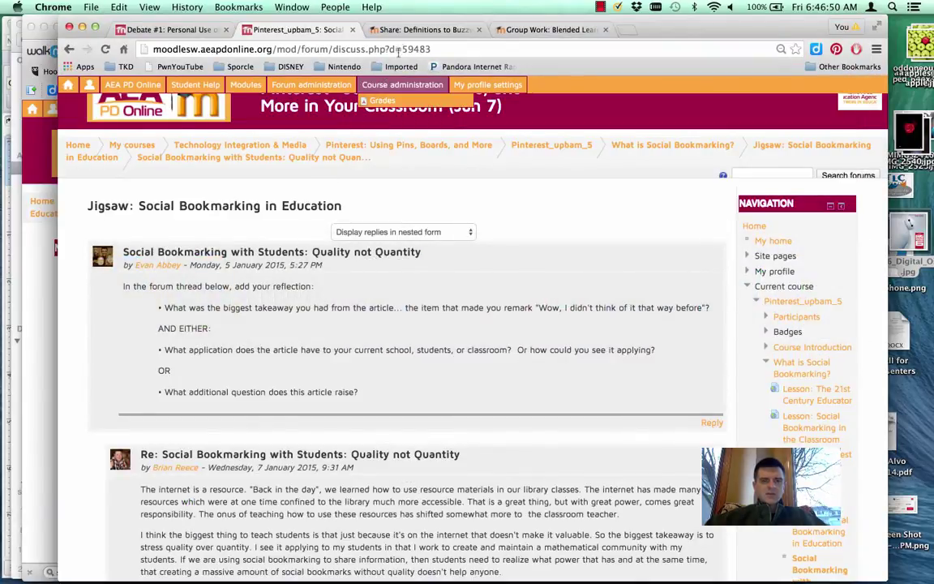
pyautogui.click(420, 29)
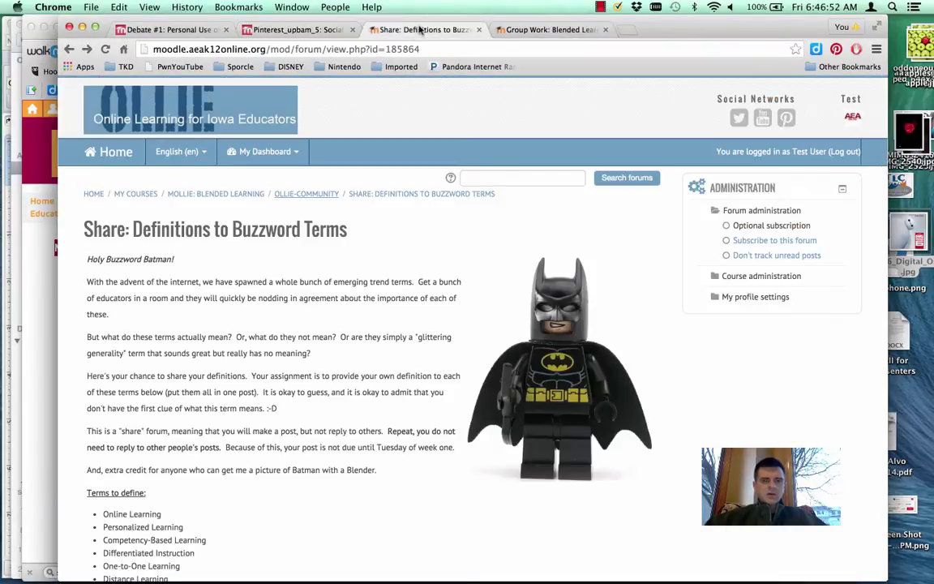
pyautogui.scroll(-5, 320, 382)
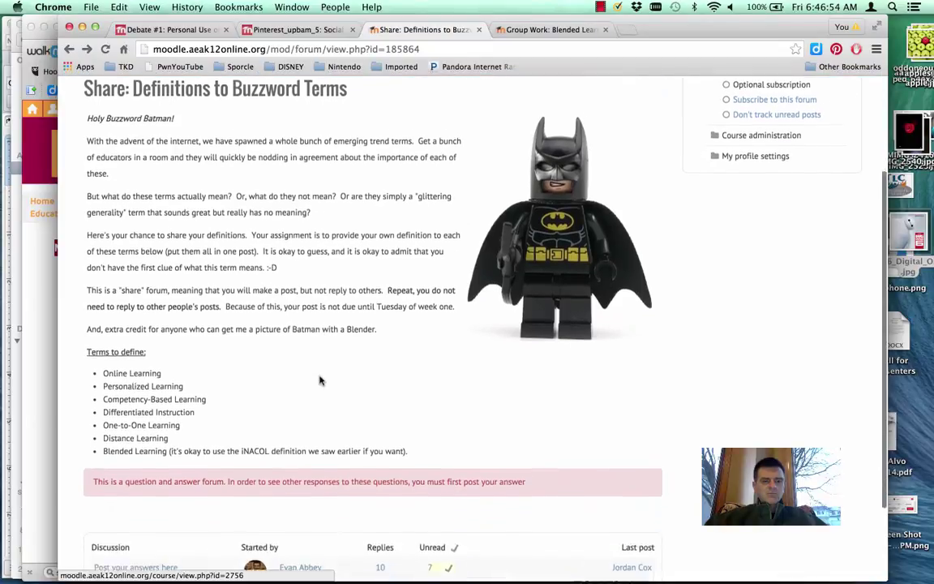
pyautogui.scroll(-1, 320, 381)
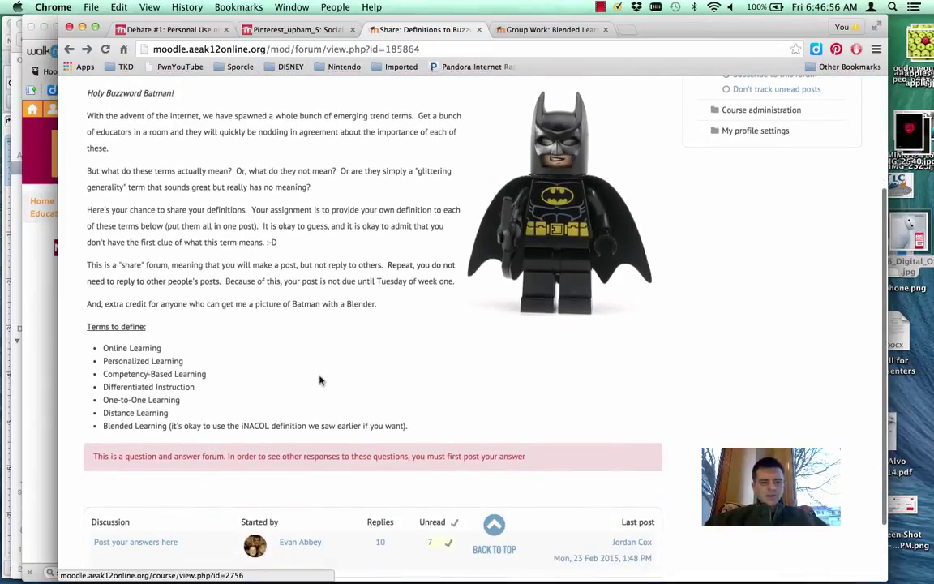
pyautogui.scroll(3, 320, 381)
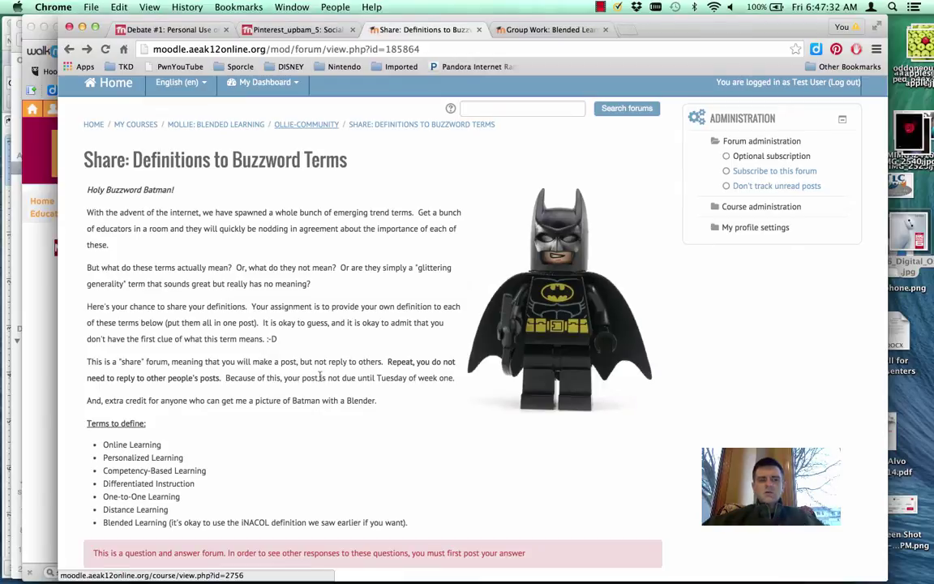
pyautogui.scroll(-5, 307, 450)
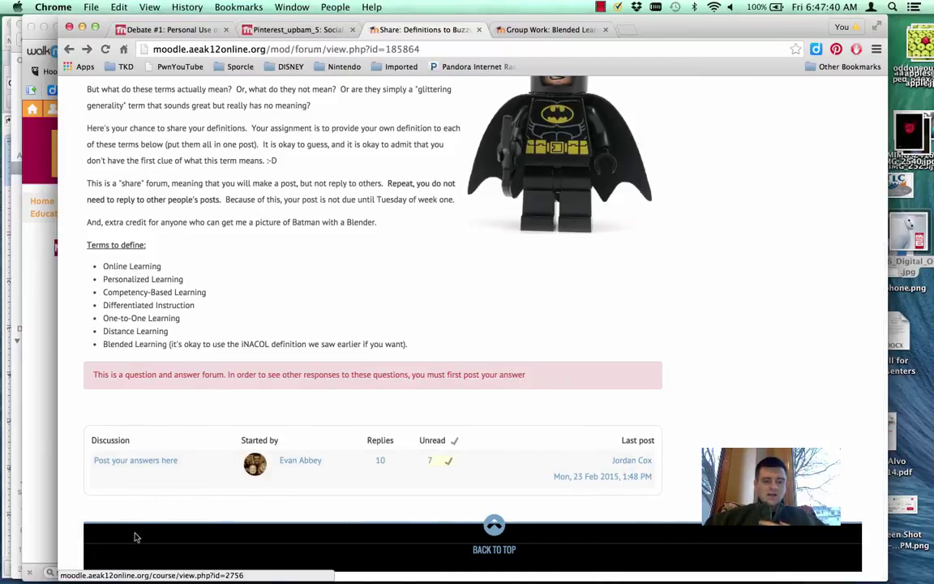
# Step: Open the Post your answers here discussion and examine how its prompt and replies appear to a student who has not posted
pyautogui.click(134, 464)
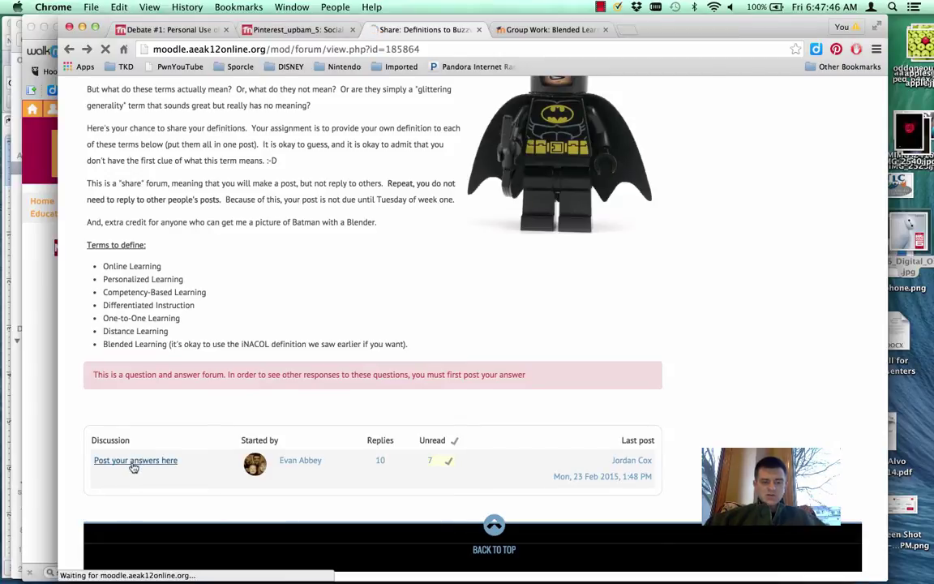
pyautogui.scroll(-3, 376, 474)
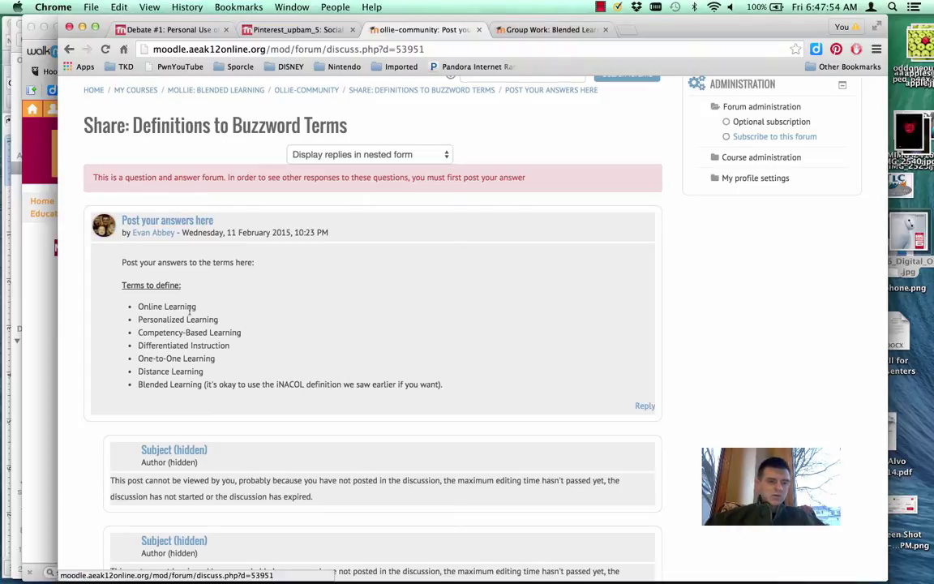
pyautogui.scroll(-2, 195, 420)
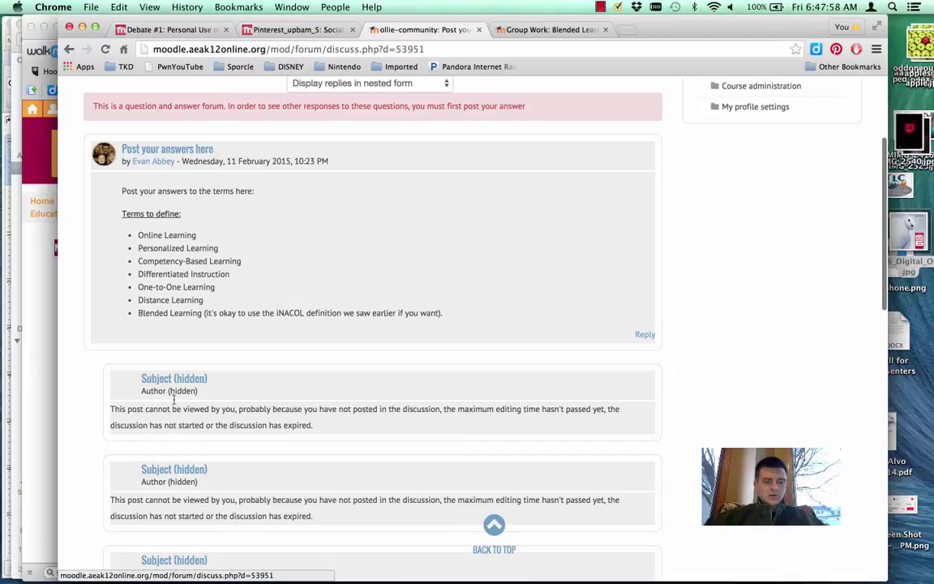
pyautogui.scroll(-3, 179, 500)
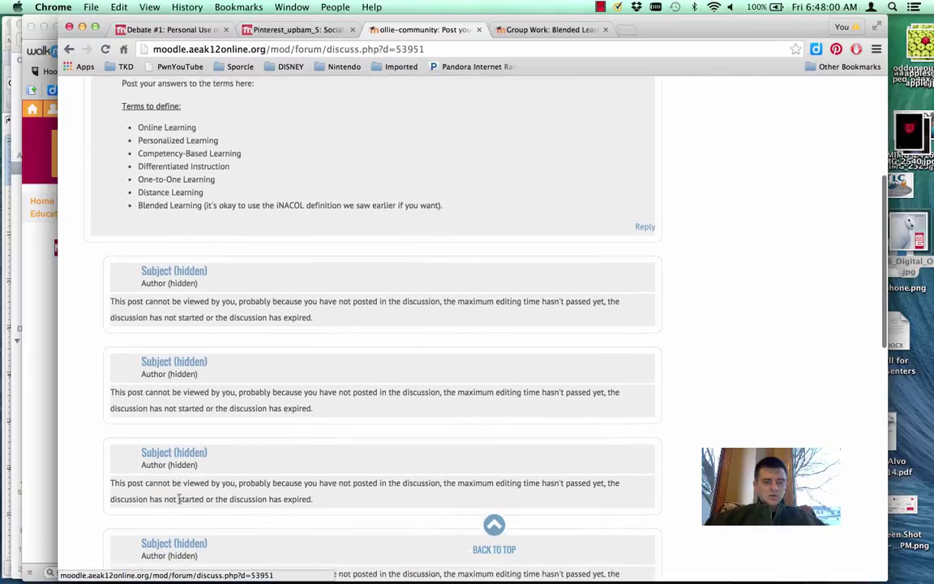
pyautogui.scroll(5, 178, 500)
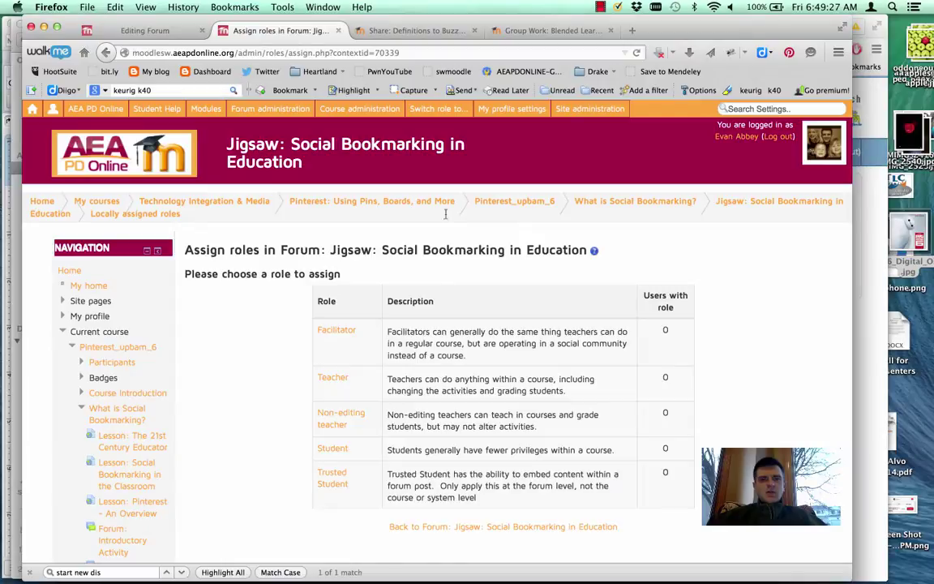
# Step: Open the settings of the Share: Definitions to Buzzword Terms forum and review the available forum types
pyautogui.click(412, 32)
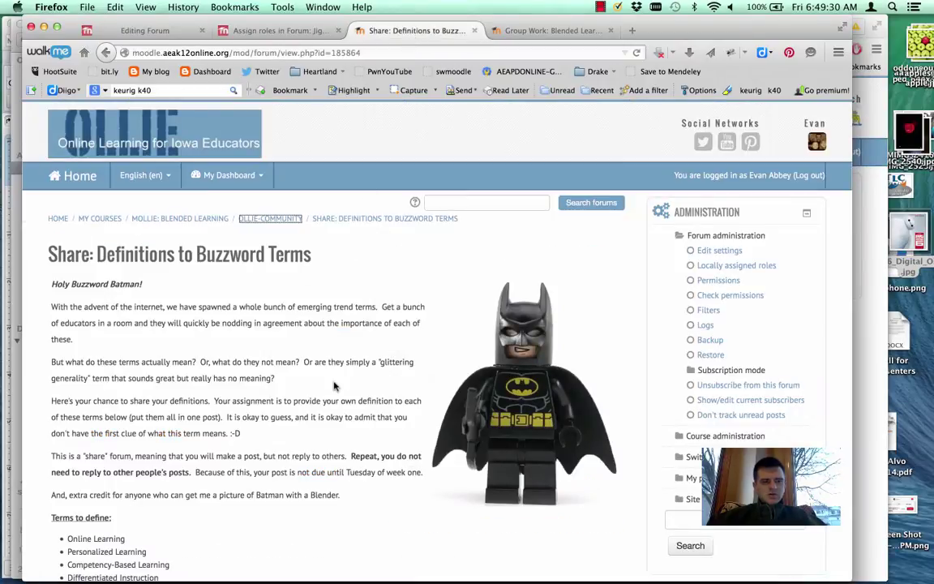
pyautogui.scroll(-3, 335, 387)
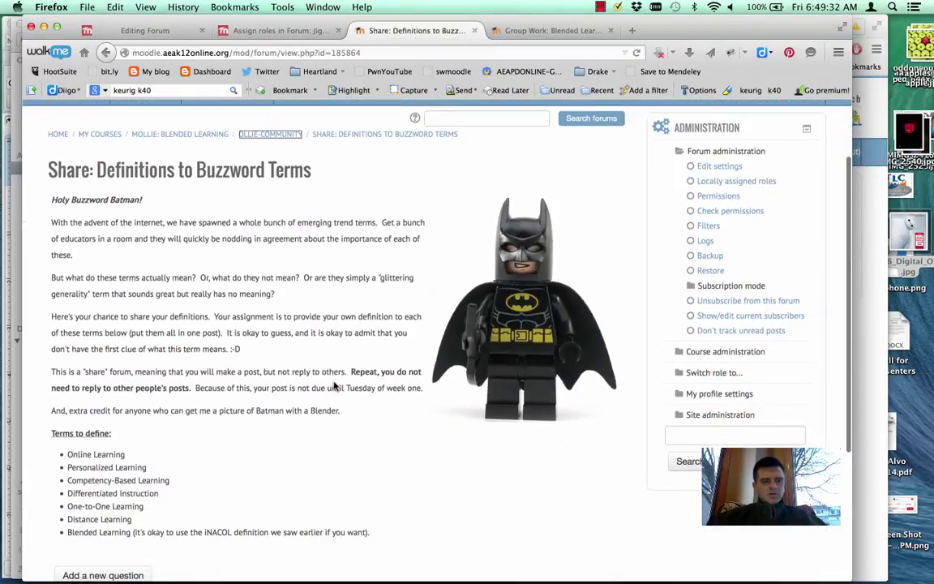
pyautogui.scroll(-2, 335, 388)
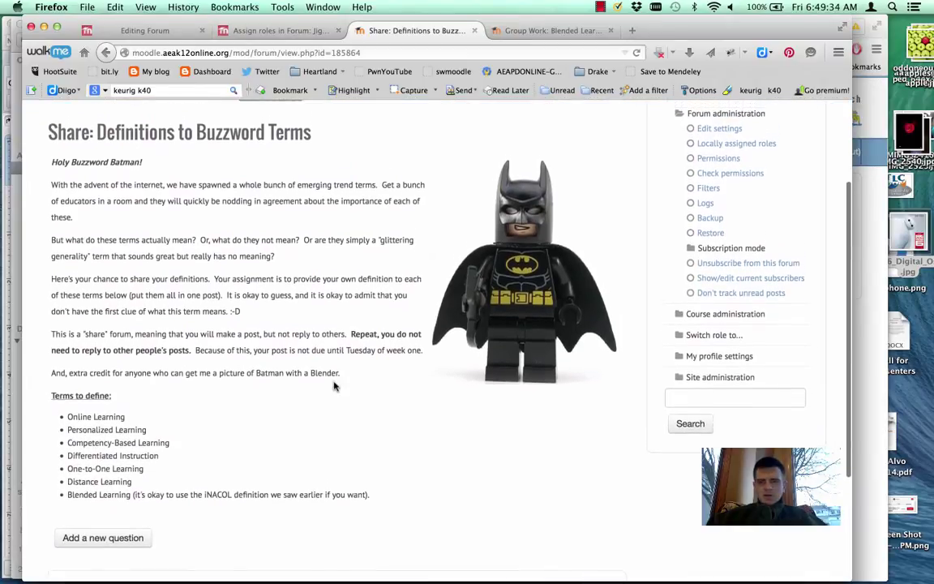
pyautogui.scroll(1, 335, 388)
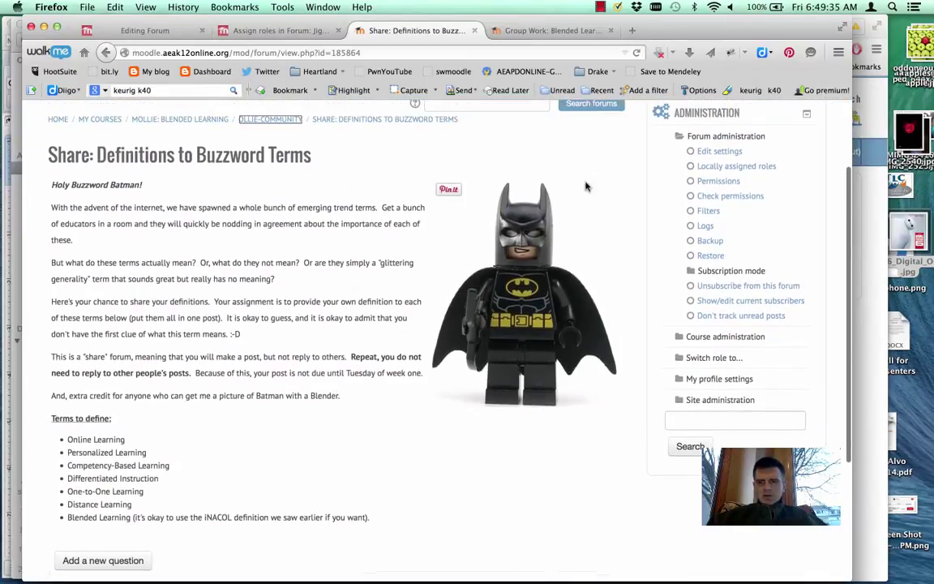
pyautogui.click(717, 151)
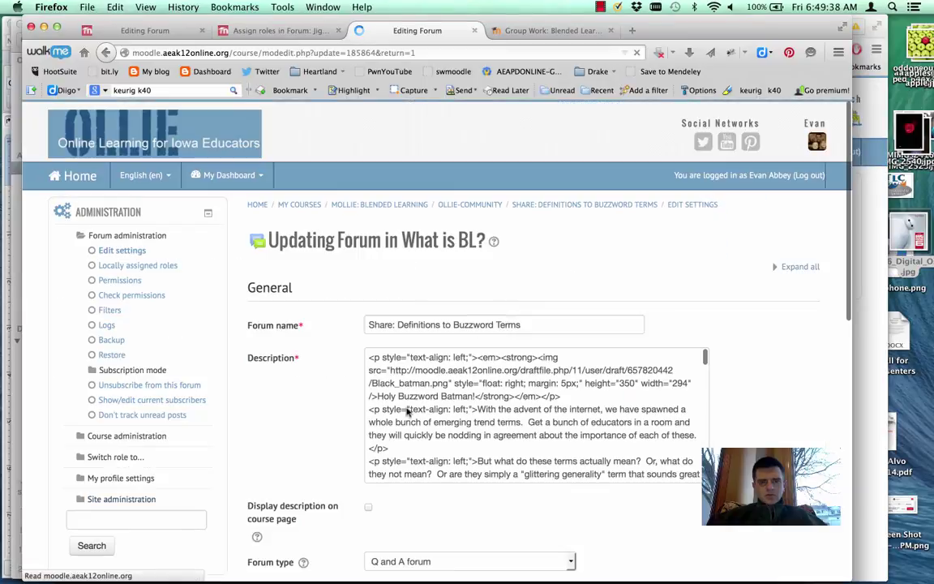
pyautogui.scroll(-3, 331, 484)
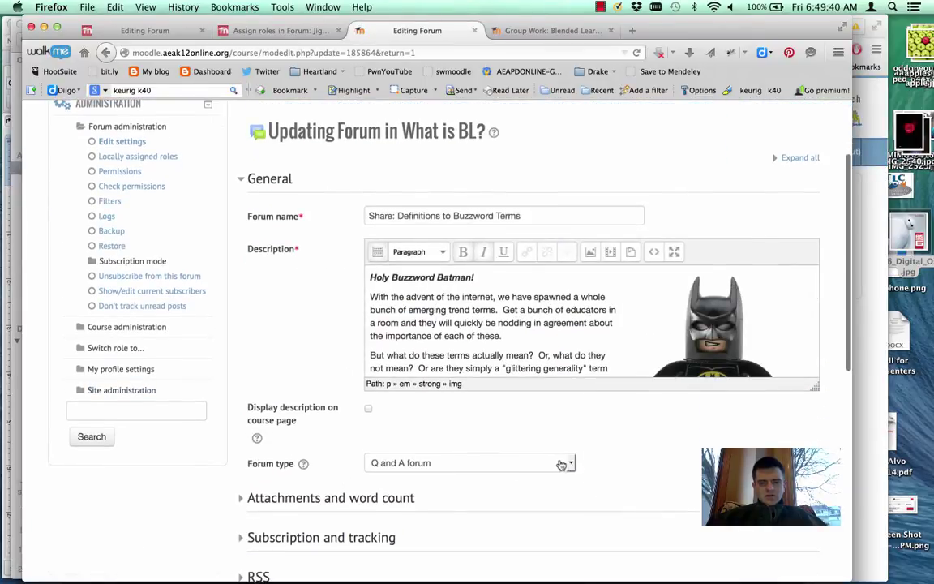
pyautogui.click(572, 464)
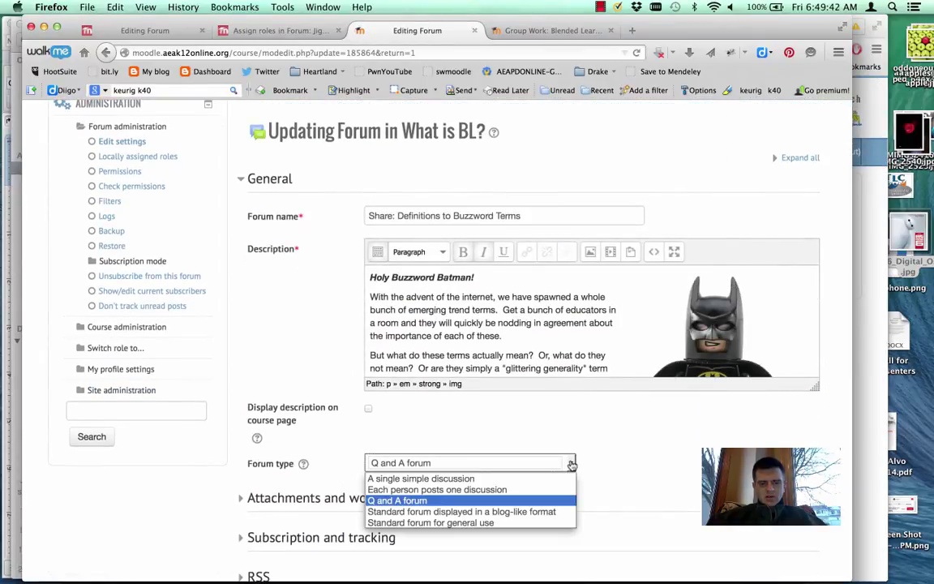
pyautogui.click(571, 464)
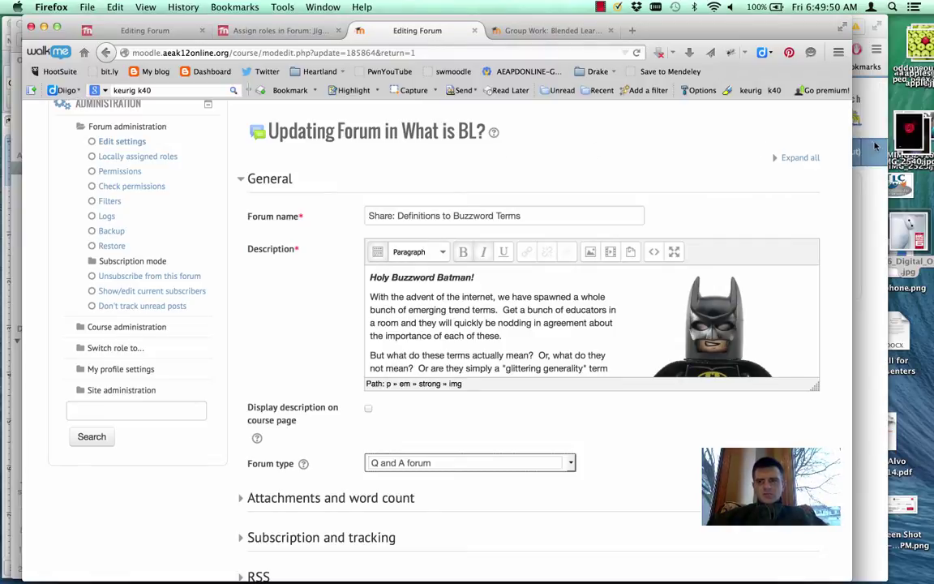
# Step: Switch to Chrome and read the Group Work: Blended Learning Case Study forum's instructions in the student view
pyautogui.click(875, 198)
pyautogui.click(554, 31)
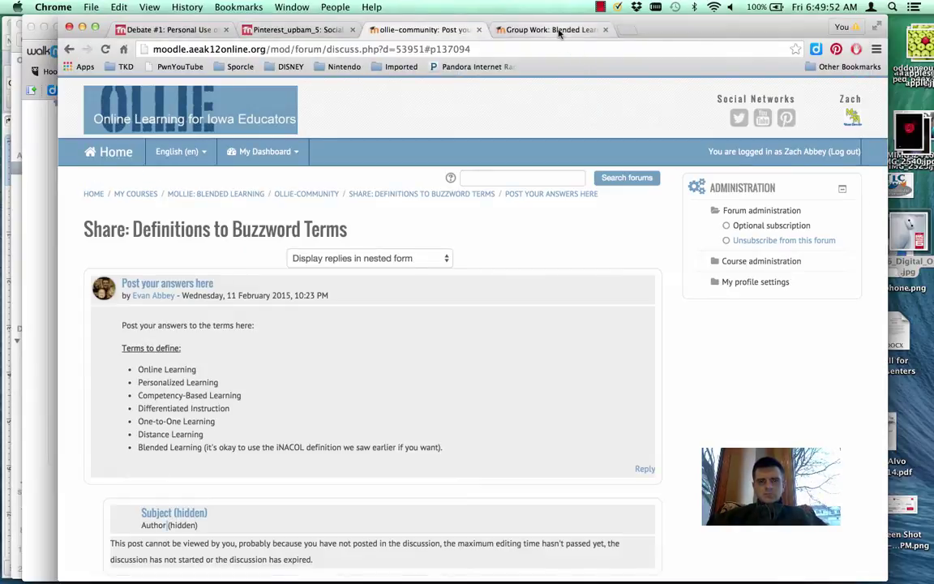
pyautogui.scroll(-3, 427, 375)
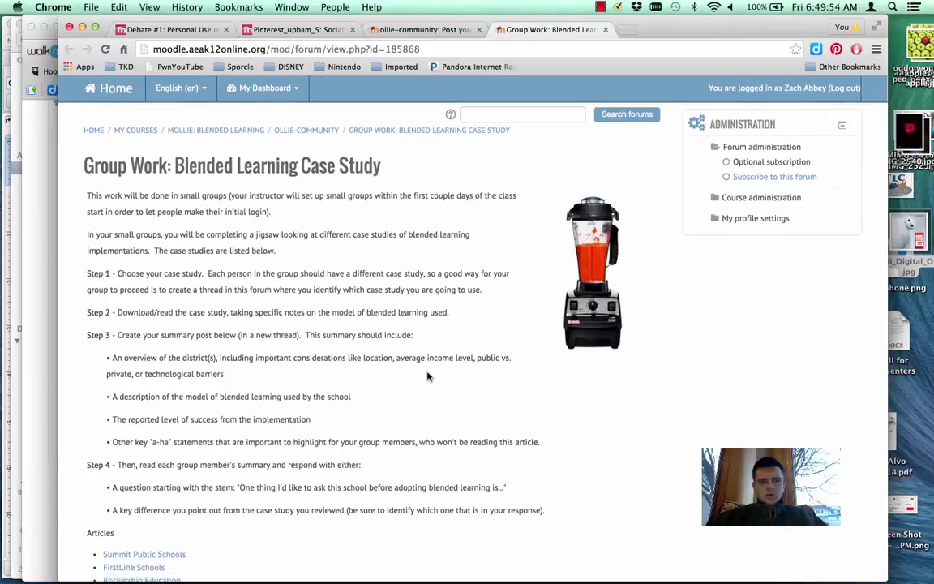
pyautogui.scroll(4, 427, 375)
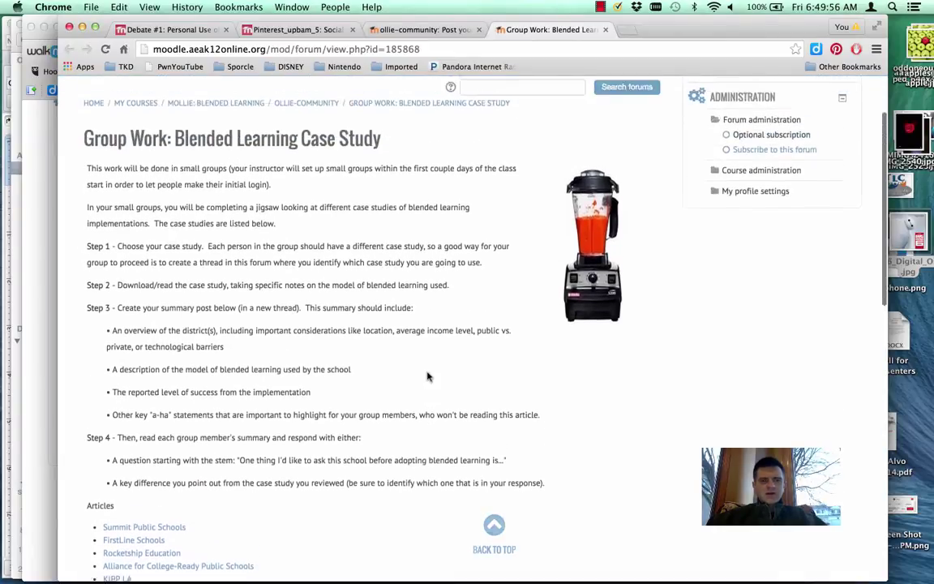
pyautogui.scroll(1, 427, 375)
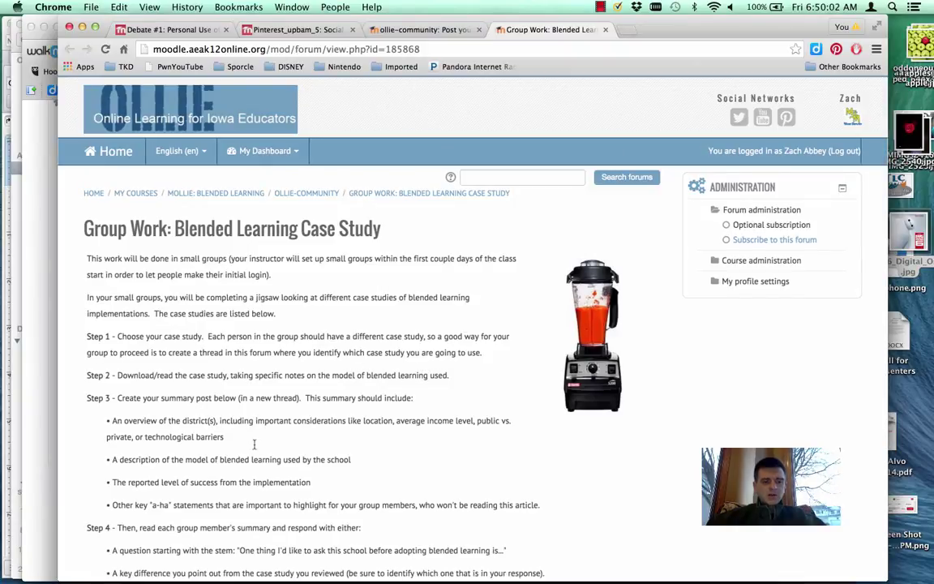
pyautogui.scroll(-3, 243, 499)
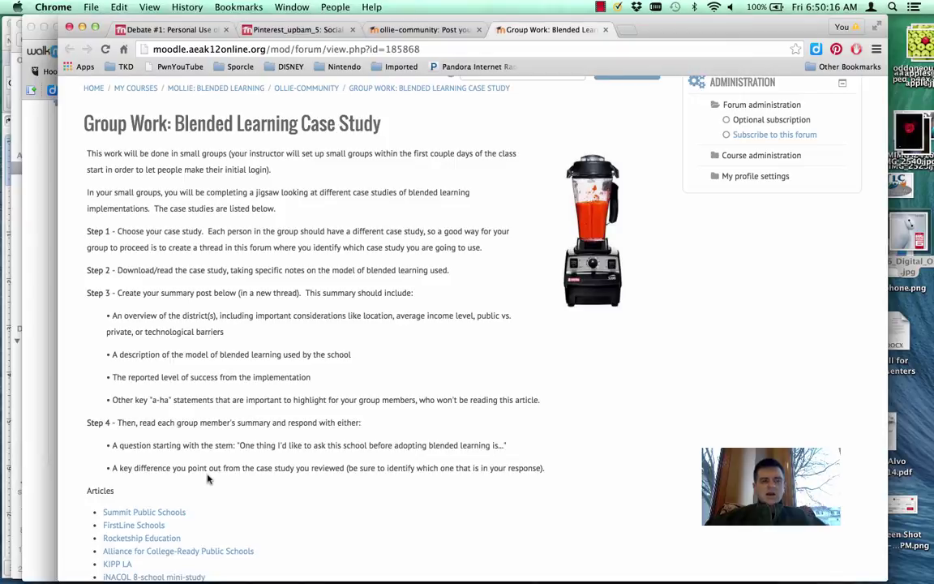
# Step: Examine the separate-groups label and the group of each discussion in the student's Group Work discussion list
pyautogui.scroll(-5, 206, 480)
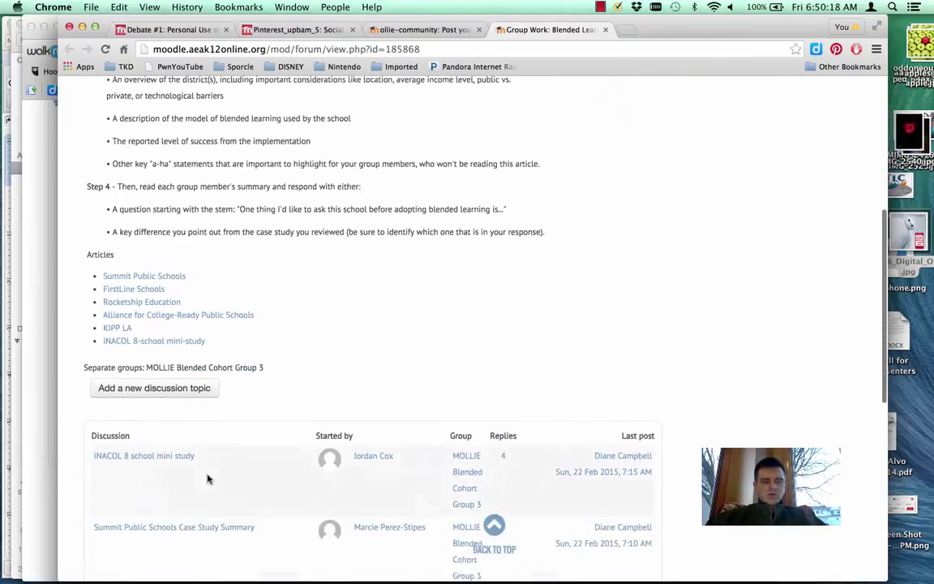
pyautogui.scroll(-4, 207, 480)
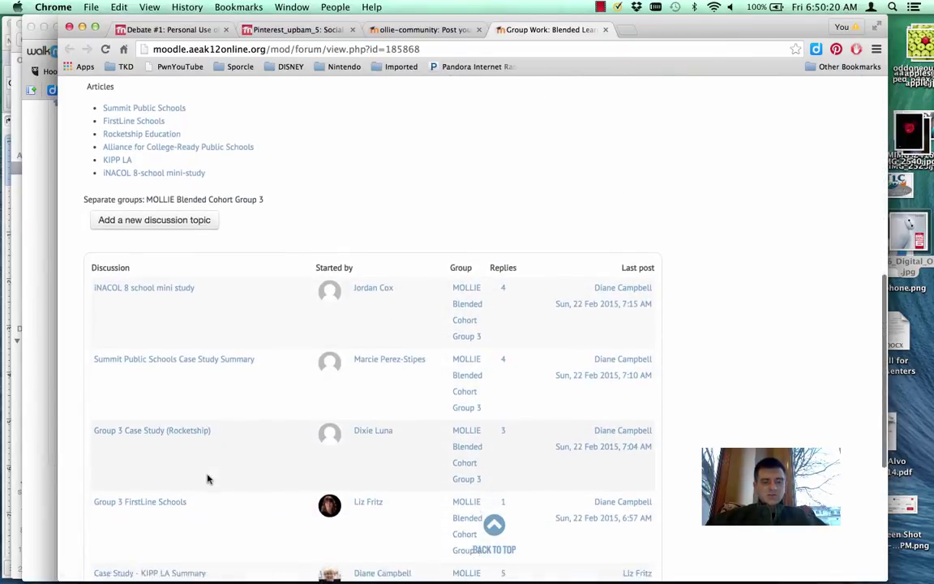
pyautogui.scroll(-3, 206, 479)
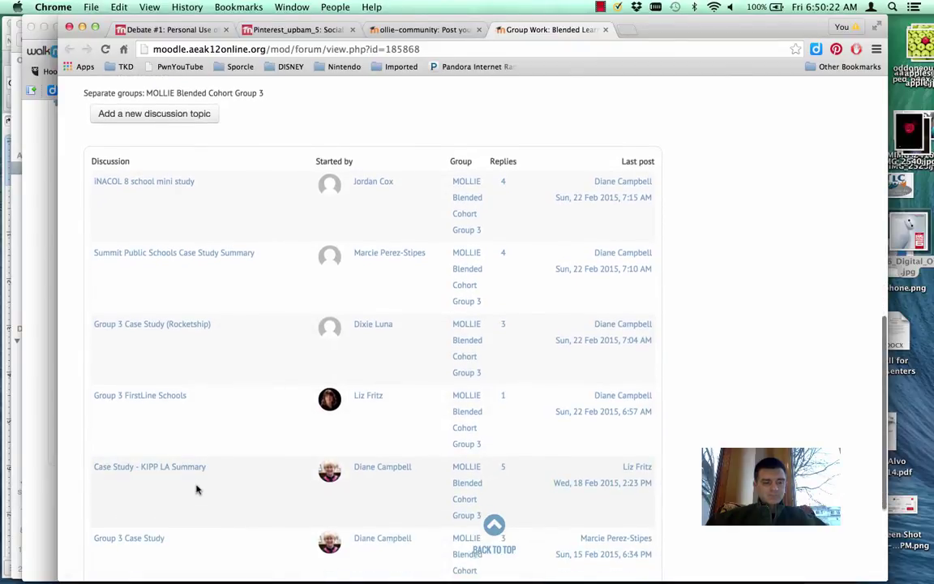
pyautogui.scroll(-2, 196, 489)
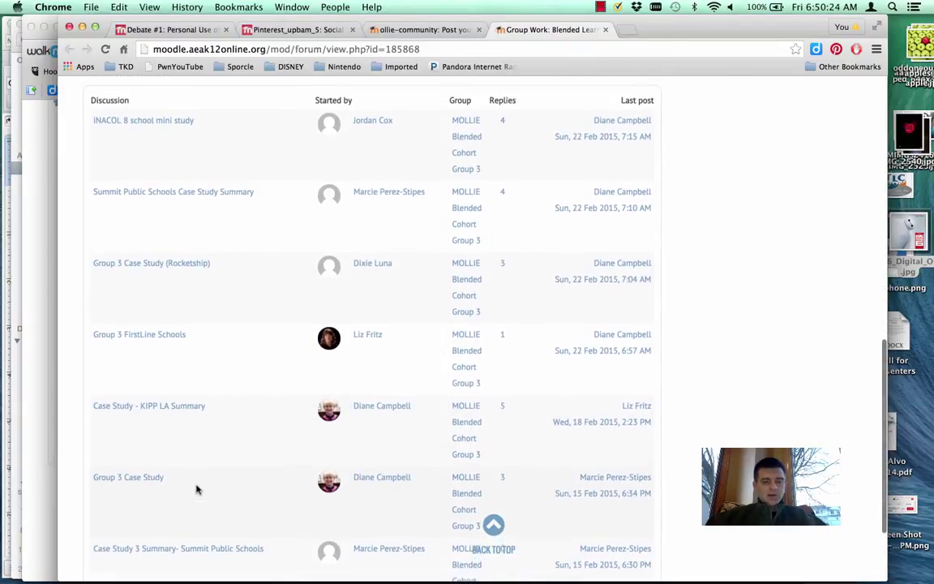
pyautogui.scroll(1, 196, 489)
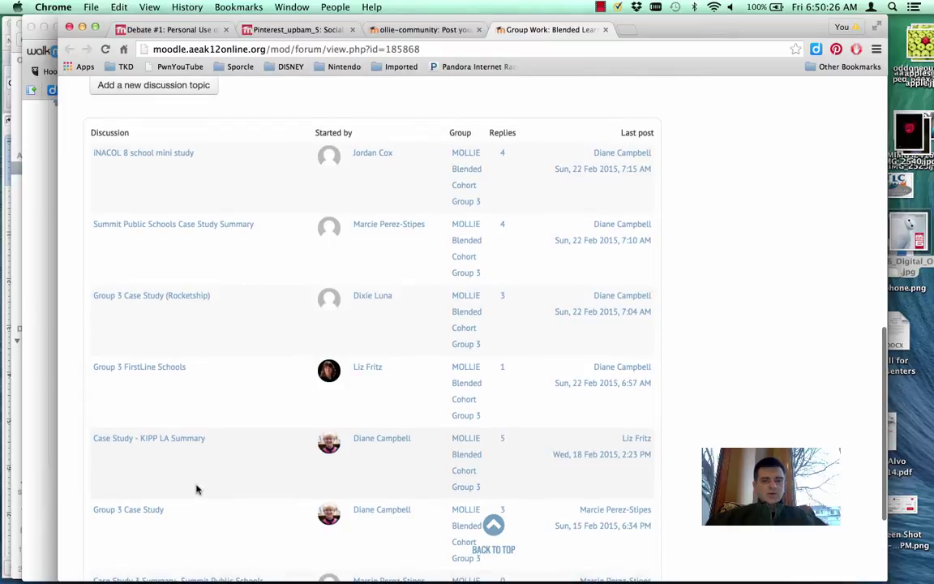
pyautogui.scroll(4, 196, 489)
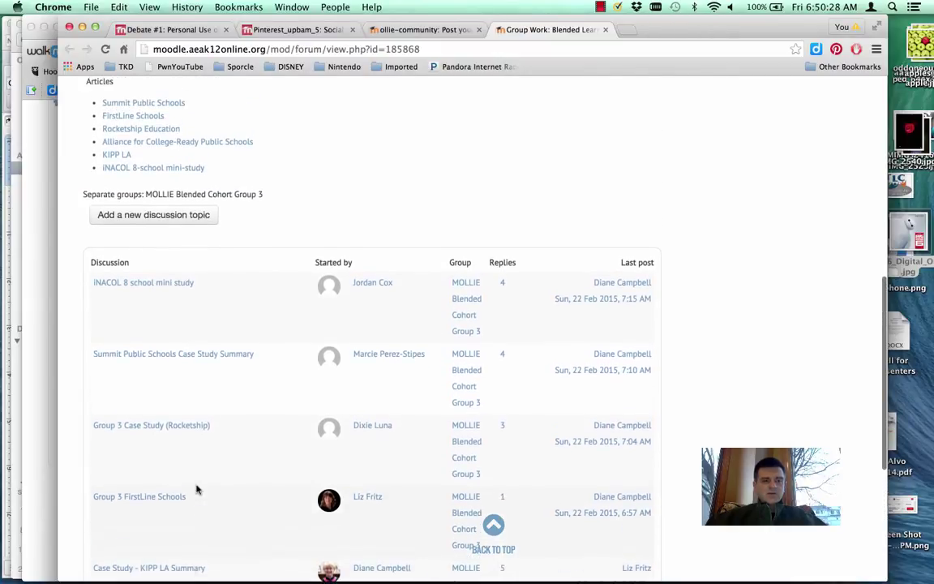
pyautogui.scroll(3, 196, 489)
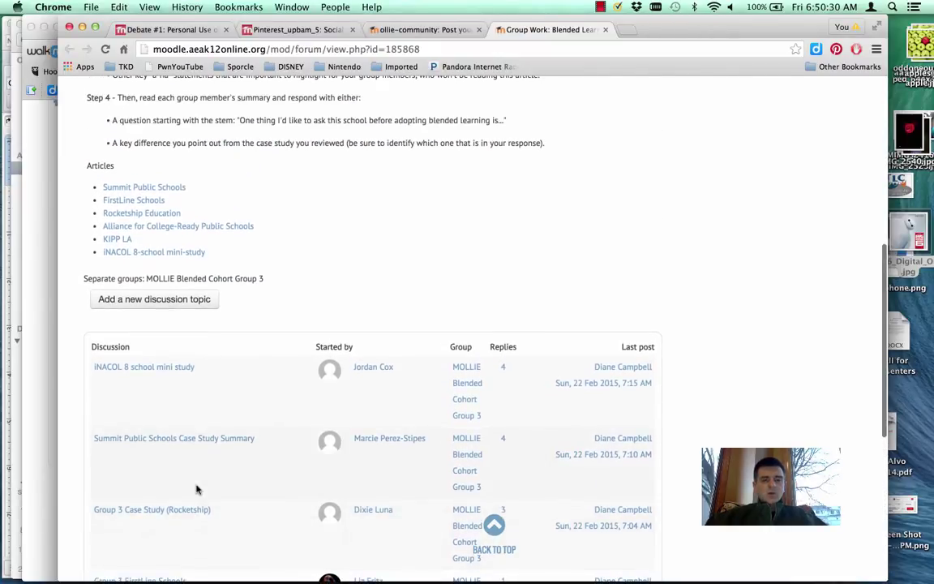
pyautogui.scroll(1, 197, 489)
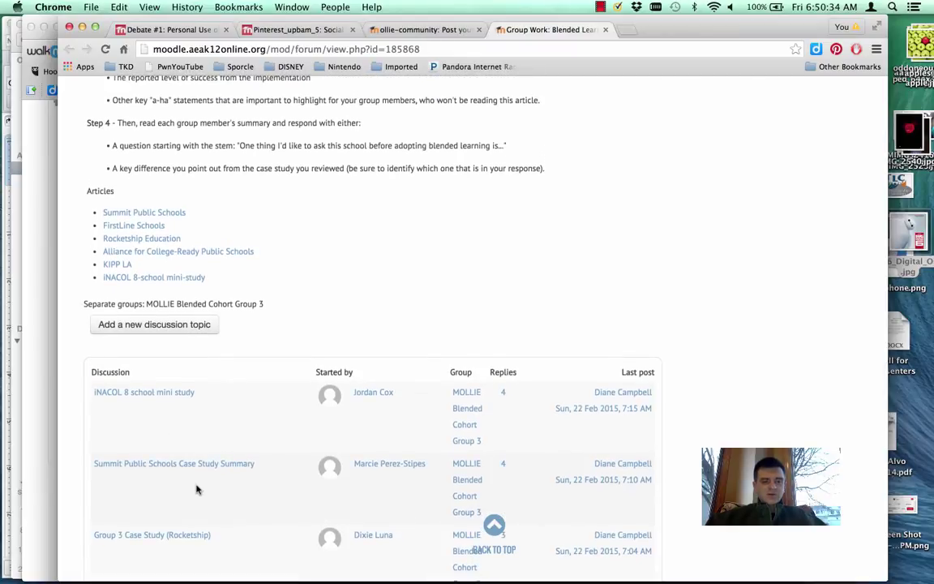
pyautogui.scroll(-3, 197, 488)
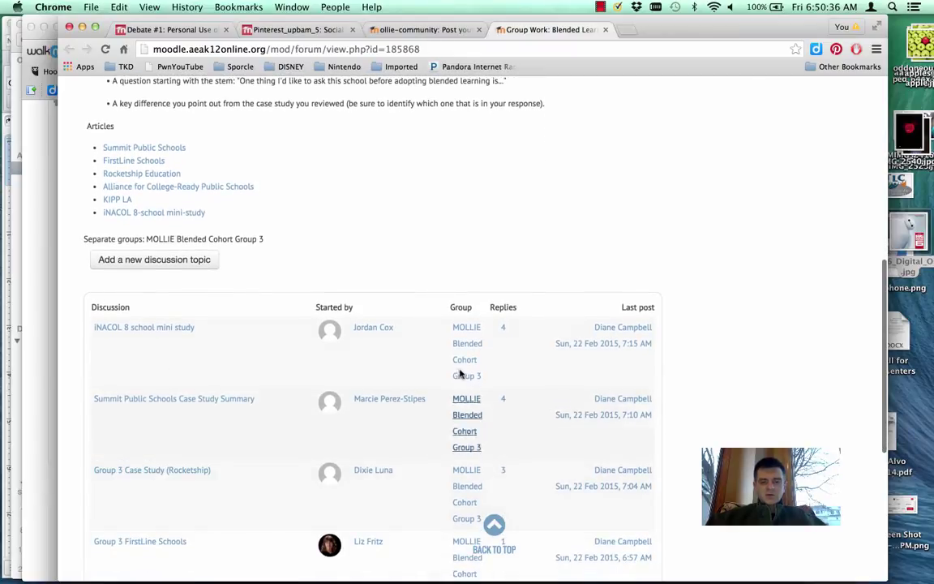
pyautogui.scroll(-10, 453, 504)
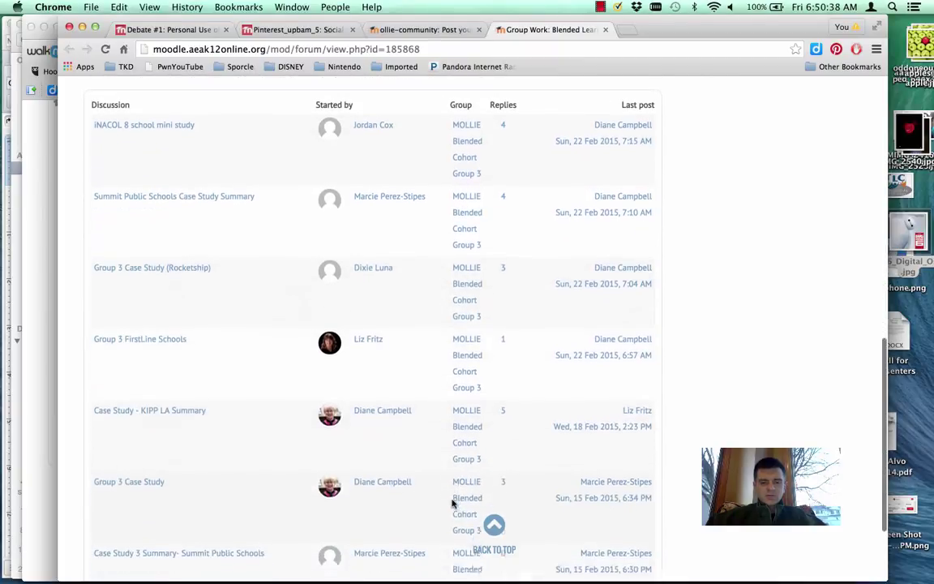
pyautogui.scroll(-1, 452, 504)
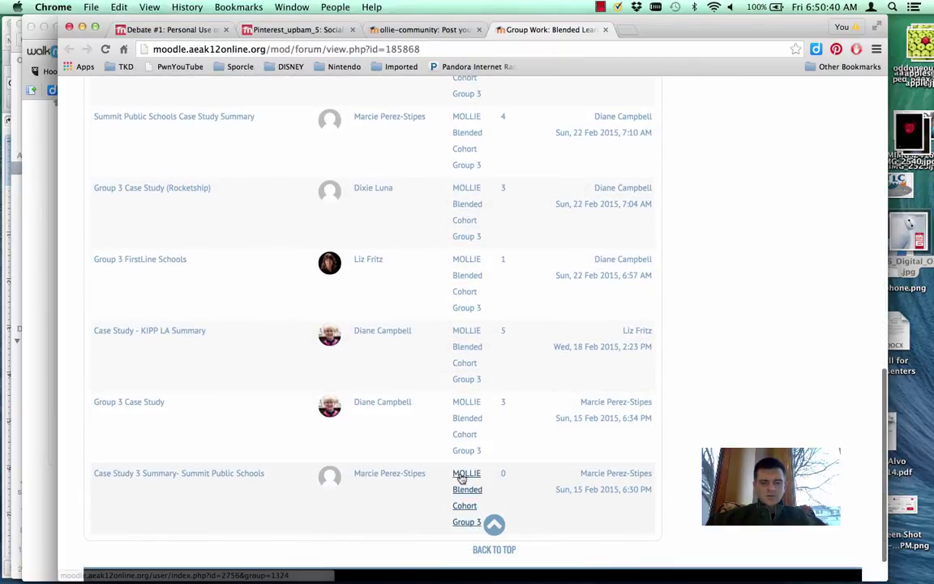
# Step: Switch to Firefox and examine the Group Work forum's discussion list and group selector as the instructor sees them
pyautogui.press('super+Tab')
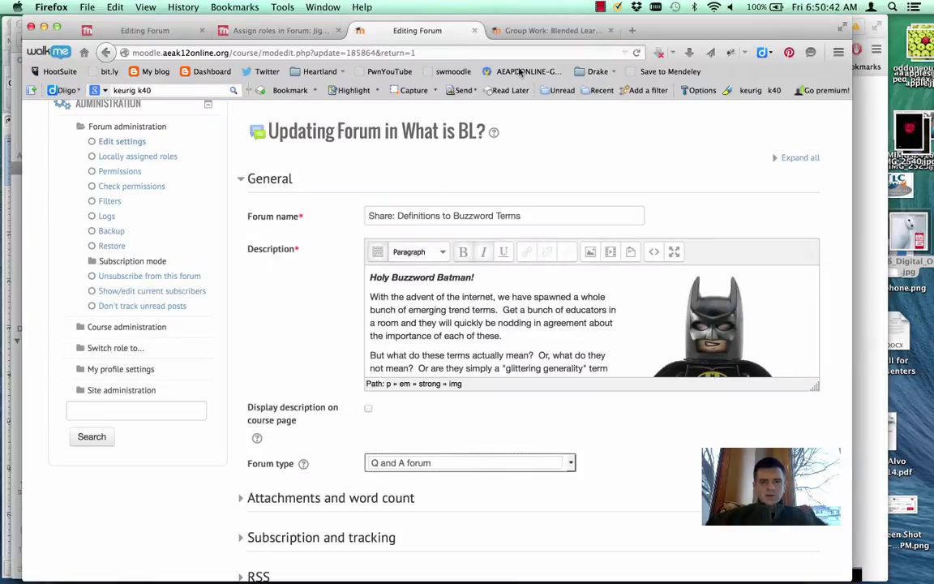
pyautogui.click(552, 31)
pyautogui.scroll(-10, 397, 418)
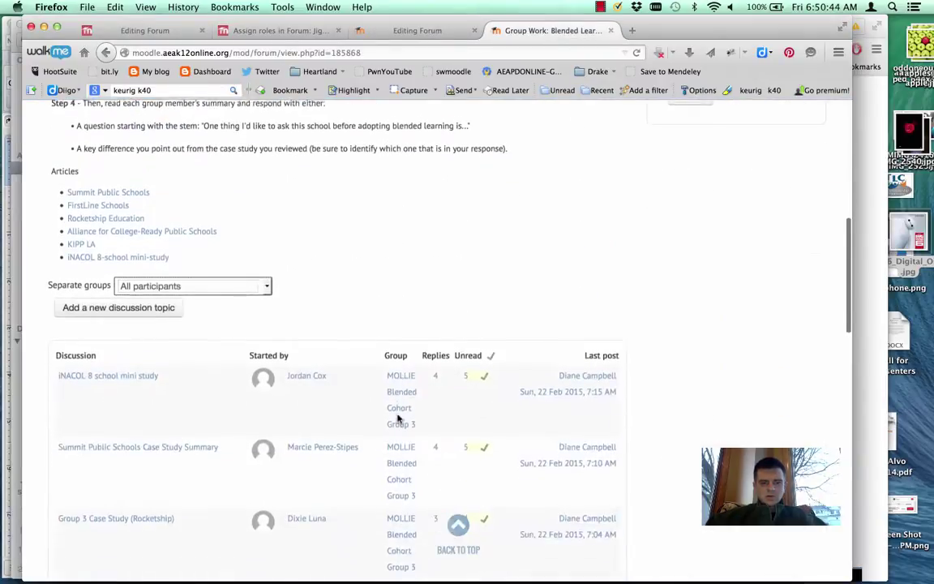
pyautogui.scroll(-6, 398, 418)
pyautogui.scroll(-1, 396, 493)
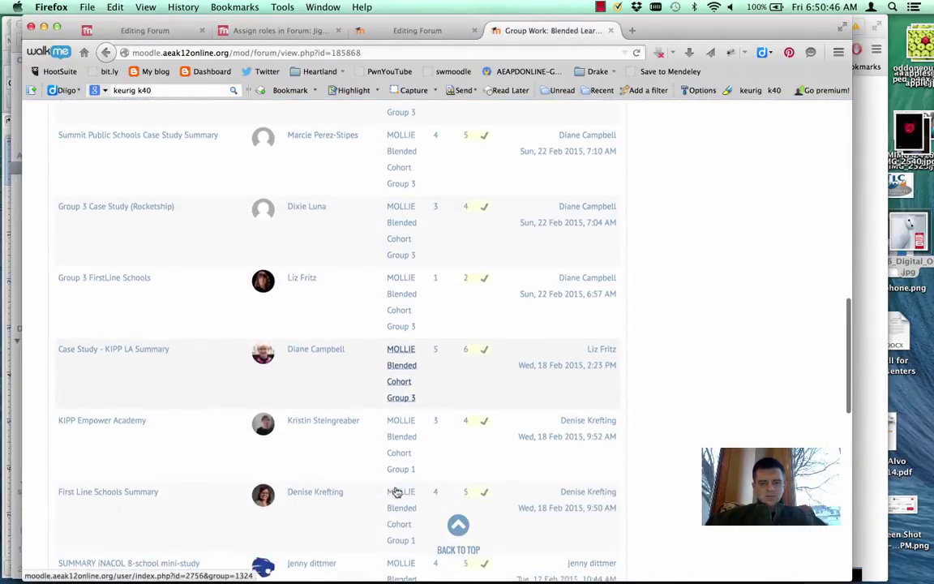
pyautogui.scroll(-1, 397, 493)
pyautogui.scroll(-2, 396, 511)
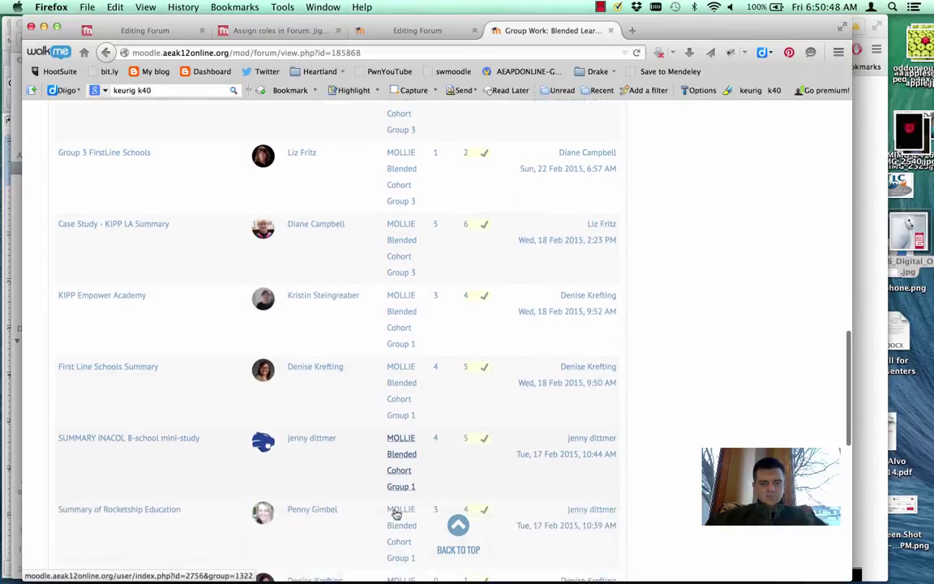
pyautogui.scroll(-7, 397, 514)
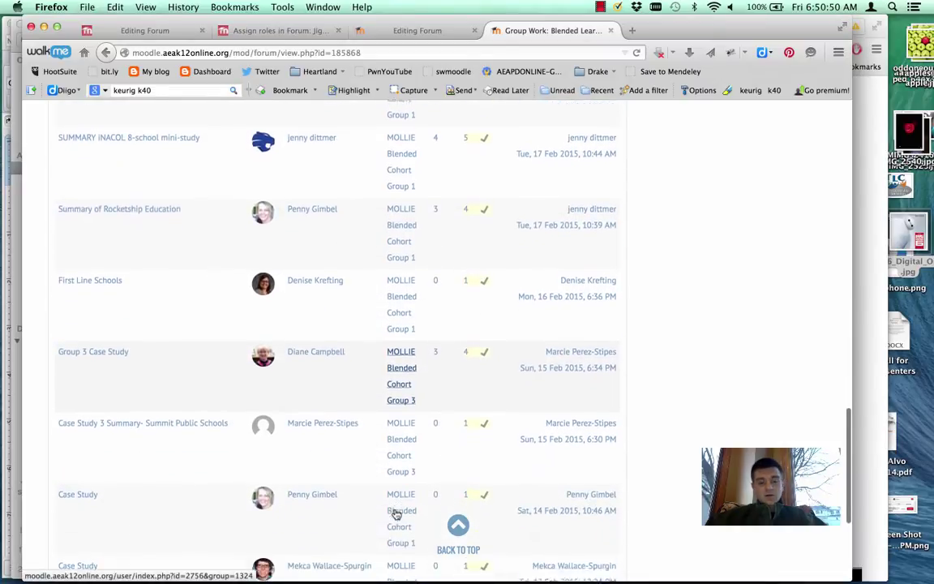
pyautogui.scroll(-4, 397, 513)
pyautogui.scroll(4, 396, 513)
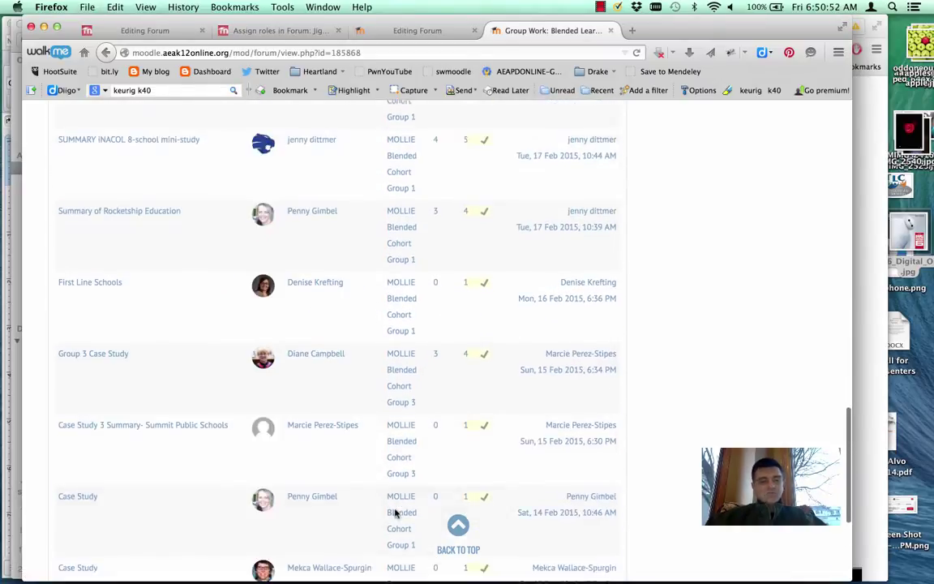
pyautogui.scroll(12, 396, 513)
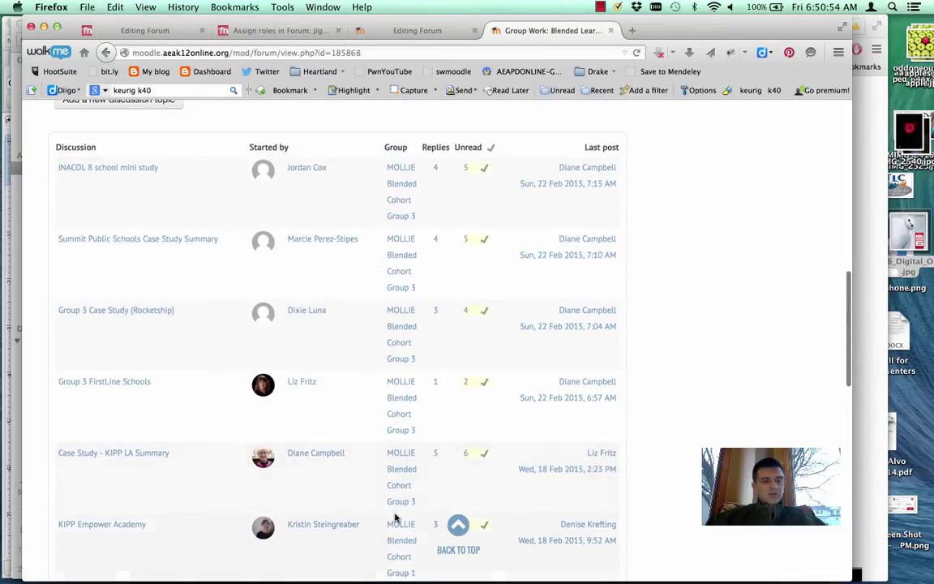
pyautogui.scroll(2, 396, 519)
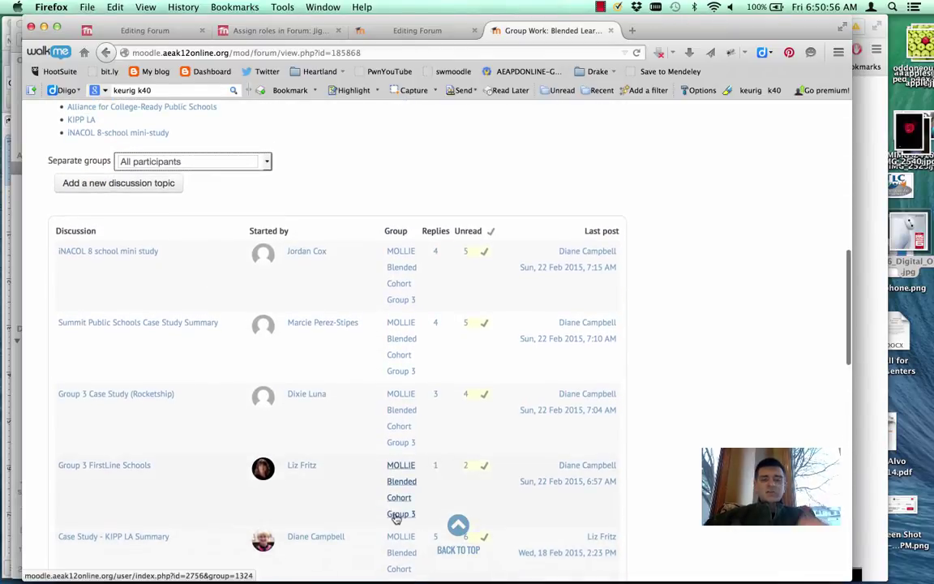
# Step: Open the settings of the Group Work: Blended Learning Case Study forum and expand its common module settings
pyautogui.scroll(8, 545, 160)
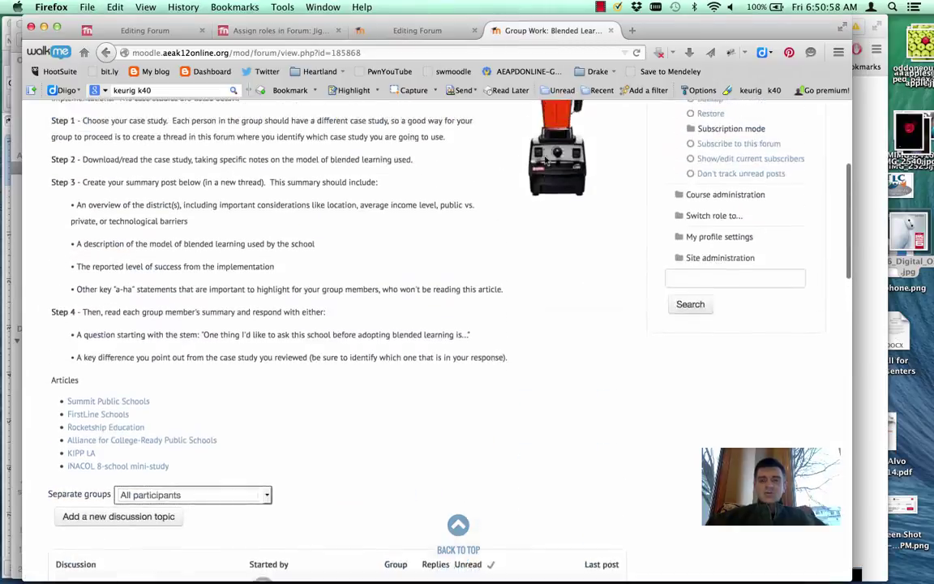
pyautogui.scroll(6, 545, 160)
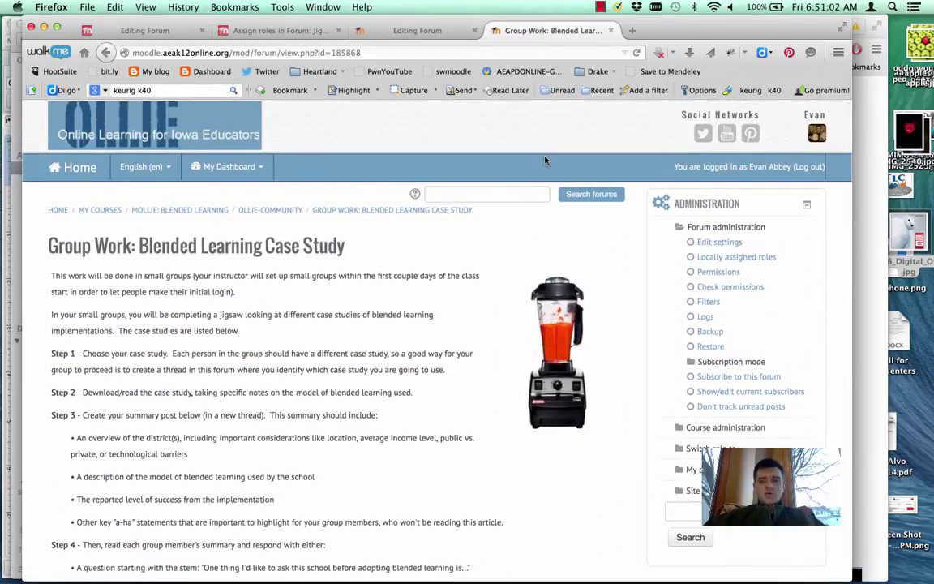
pyautogui.click(720, 244)
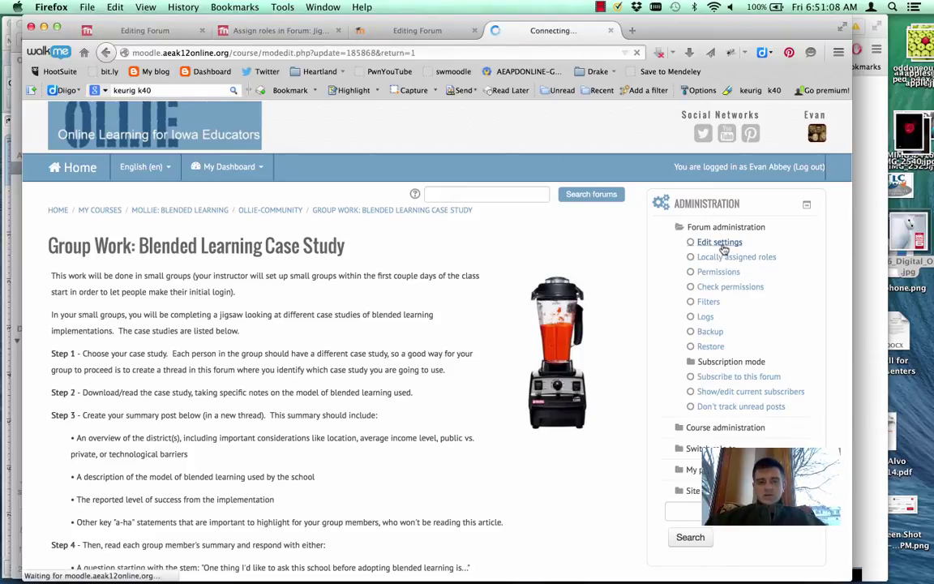
pyautogui.scroll(-10, 323, 458)
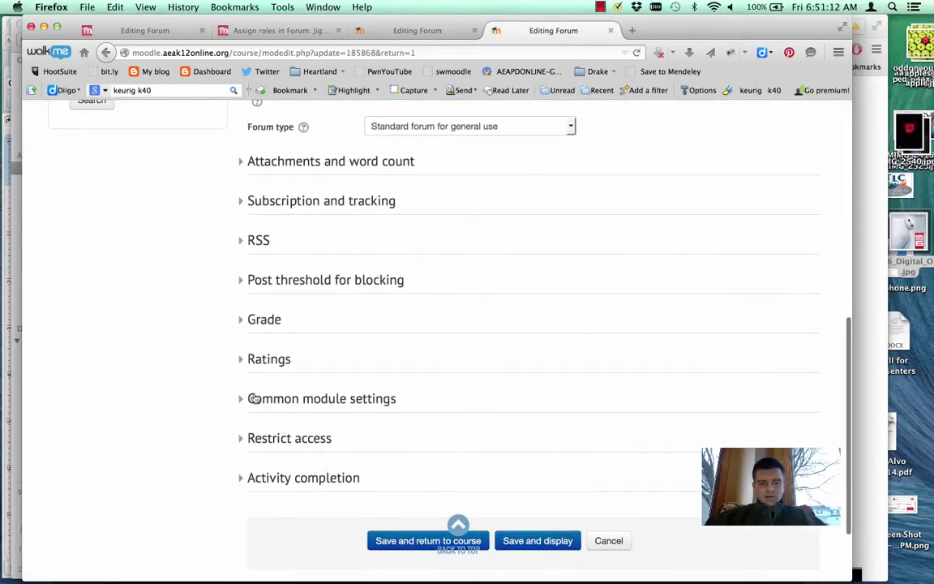
pyautogui.click(242, 398)
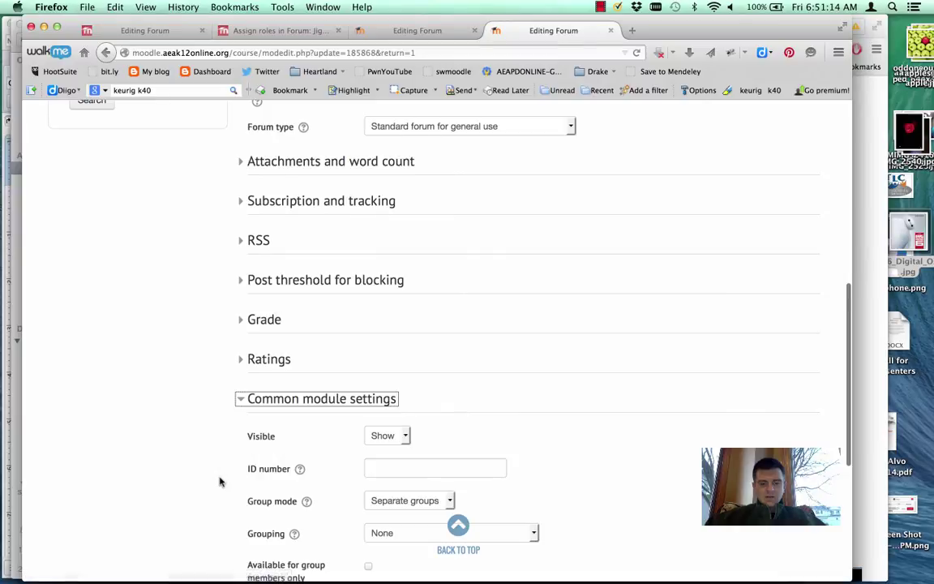
pyautogui.scroll(-2, 219, 481)
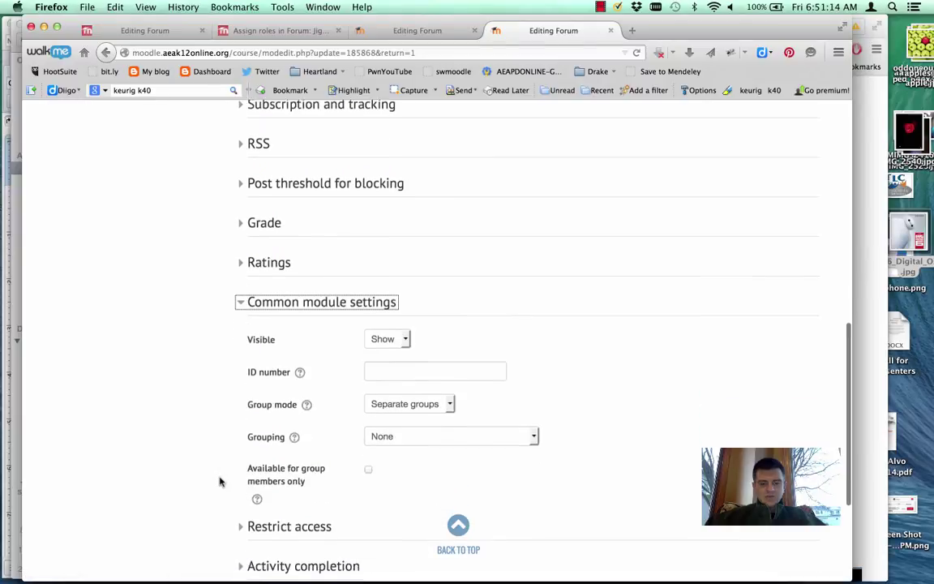
# Step: Review the forum's available group modes, briefly checking the student's discussion list in Chrome, and keep Separate groups selected
pyautogui.click(451, 408)
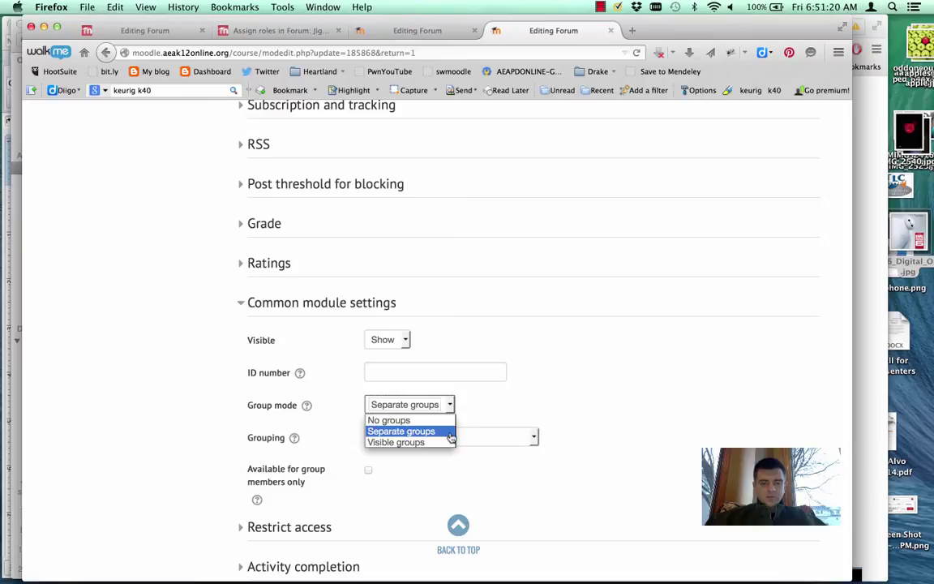
pyautogui.click(490, 416)
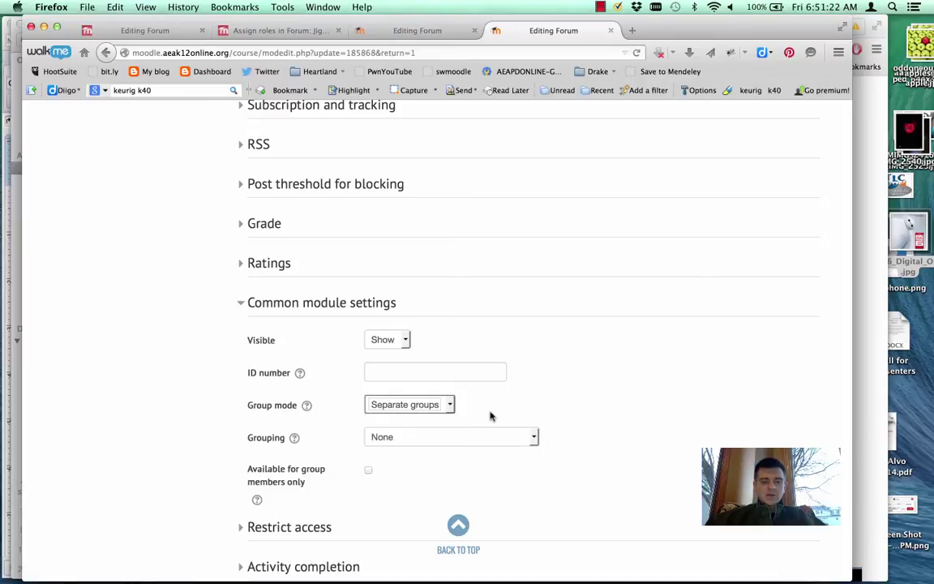
pyautogui.press('super+Tab')
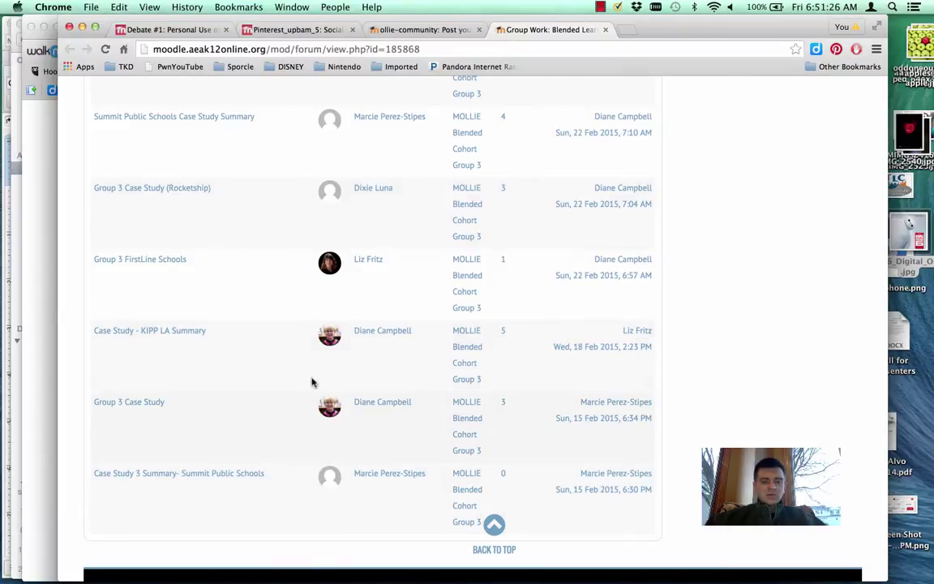
pyautogui.press('super+Tab')
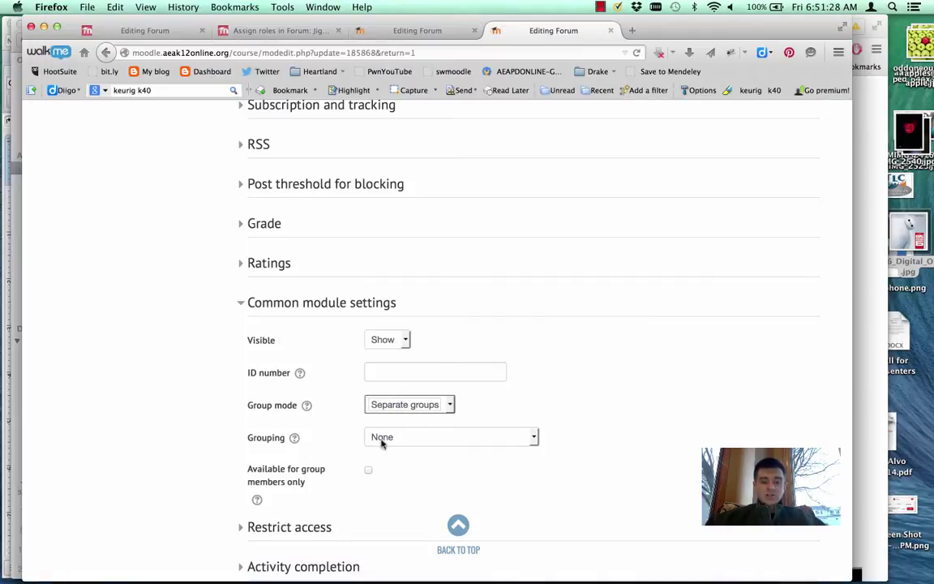
pyautogui.click(448, 406)
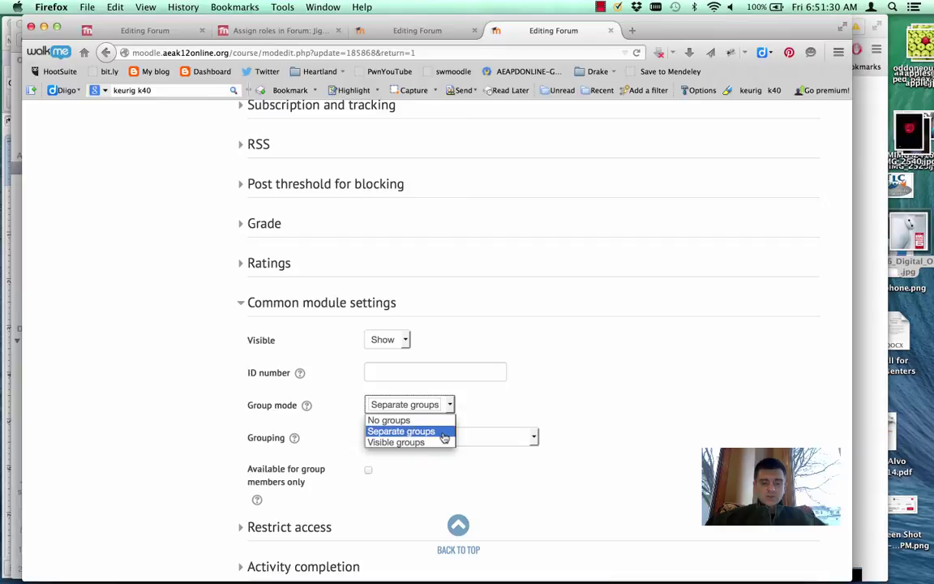
pyautogui.click(489, 417)
# Step: Switch to Chrome and examine the separate-groups label above the student's Group Work discussion list
pyautogui.press('super+Tab')
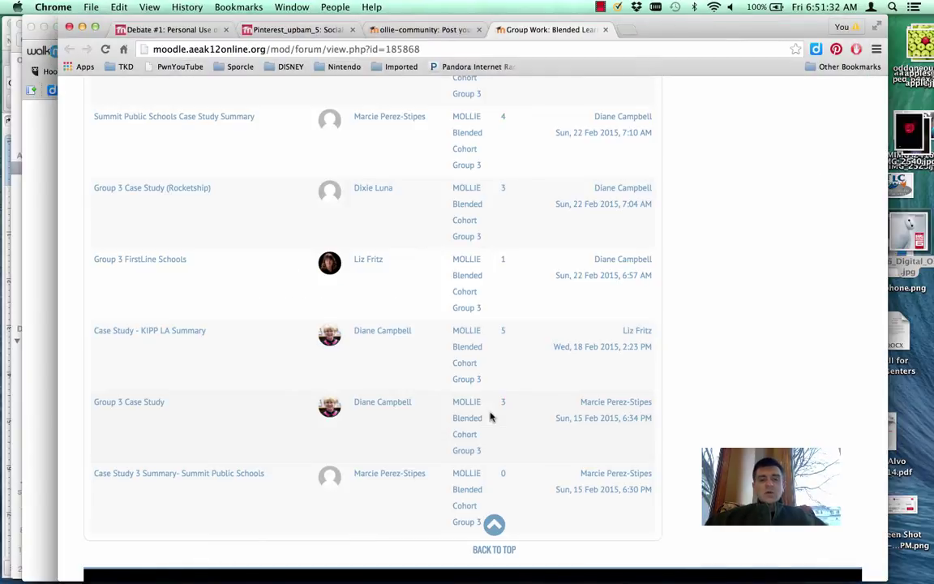
pyautogui.scroll(5, 418, 276)
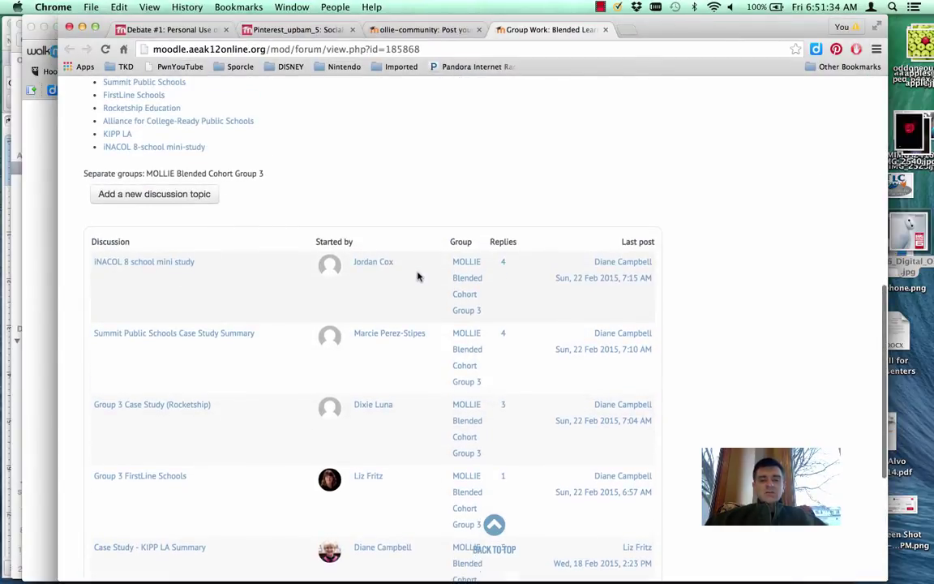